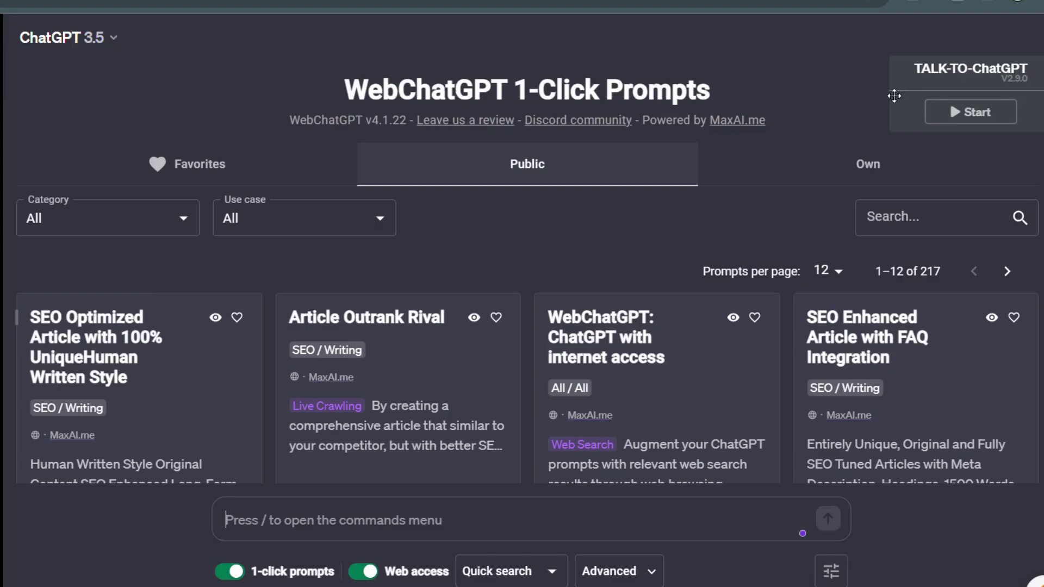
Page the WebChatGPT prompt library forward through 13–24 and 25–36 to 37–48
{"action": "scroll", "coordinate": [680, 228], "scroll_direction": "down", "scroll_amount": 3}
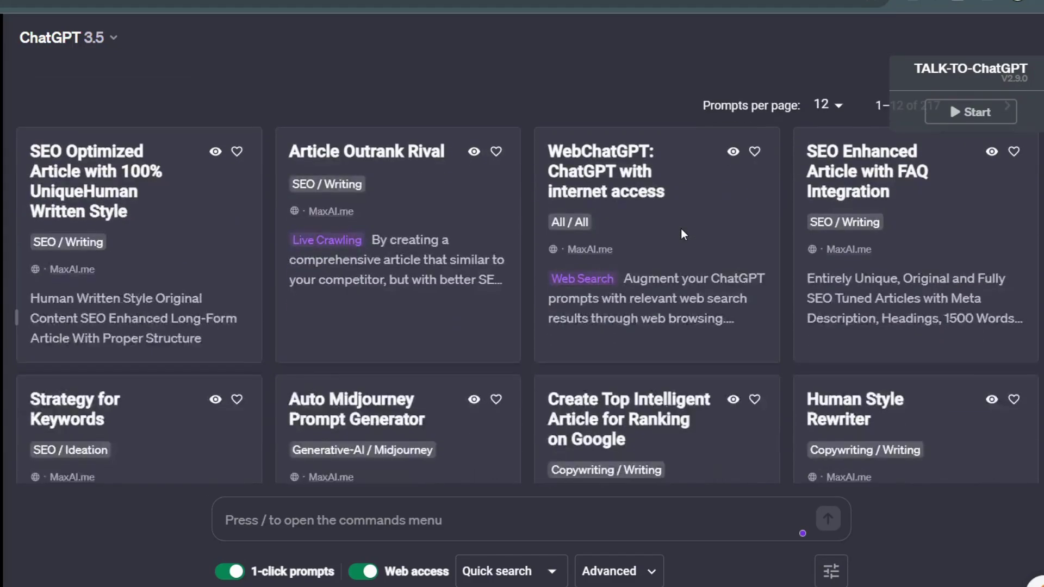
{"action": "scroll", "coordinate": [686, 235], "scroll_direction": "down", "scroll_amount": 8}
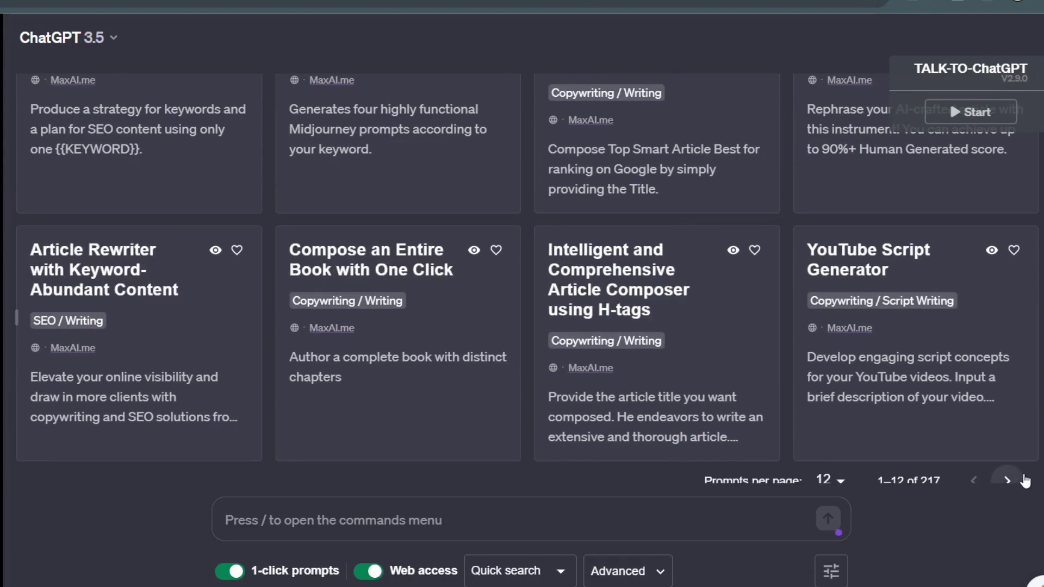
{"action": "left_click", "coordinate": [1025, 481]}
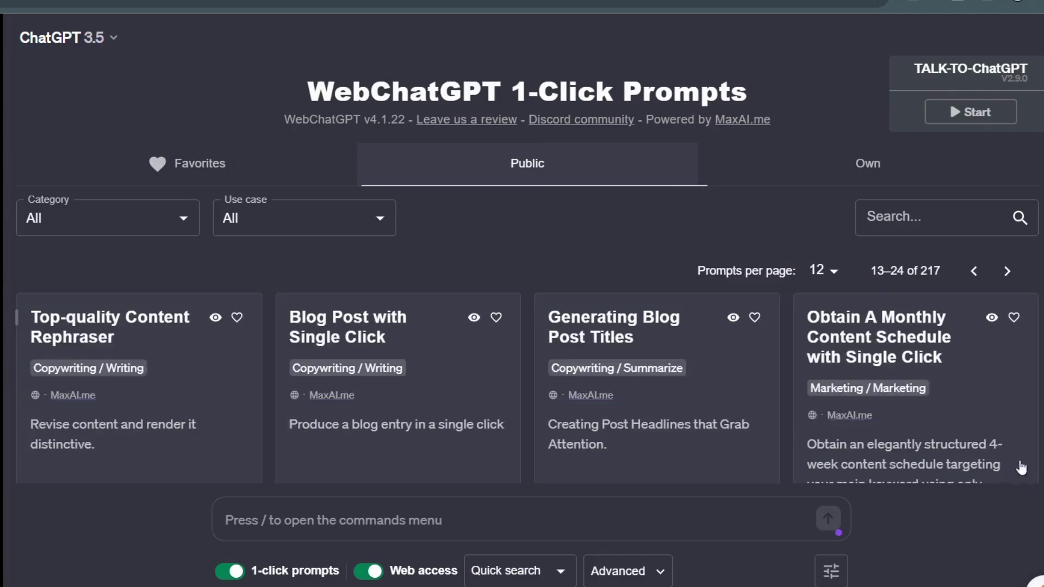
{"action": "scroll", "coordinate": [1000, 452], "scroll_direction": "down", "scroll_amount": 5}
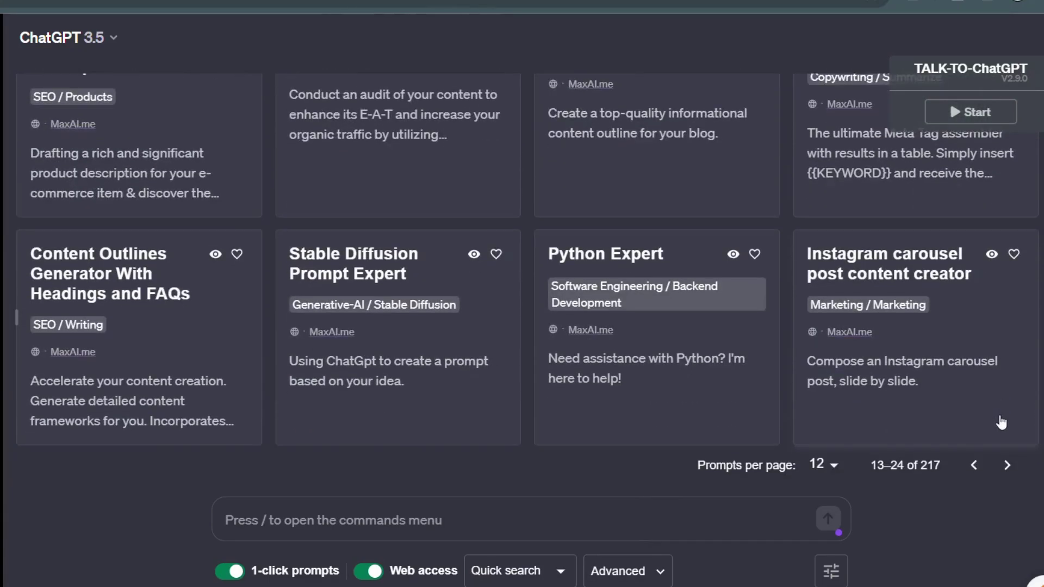
{"action": "left_click", "coordinate": [1007, 459]}
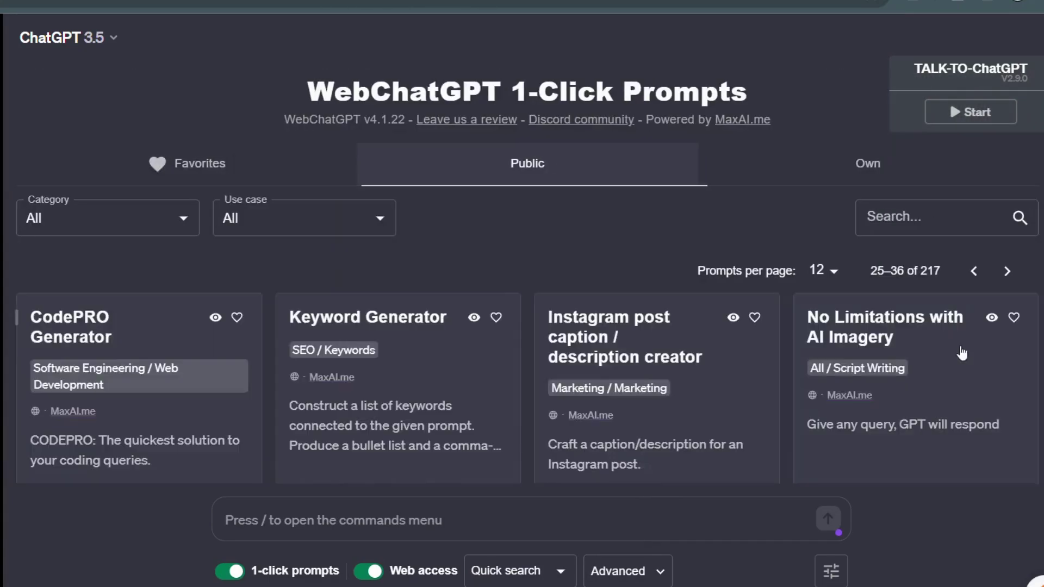
{"action": "scroll", "coordinate": [961, 353], "scroll_direction": "down", "scroll_amount": 6}
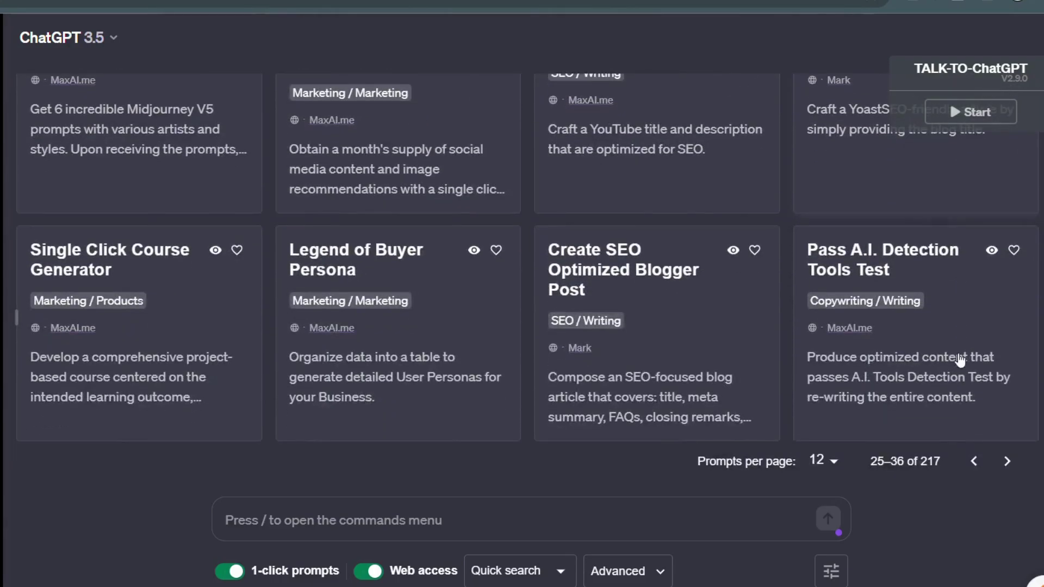
{"action": "left_click", "coordinate": [1004, 466]}
Keep paging the prompt library through 49–60 up to prompts 85–96 of 217
{"action": "scroll", "coordinate": [972, 312], "scroll_direction": "down", "scroll_amount": 5}
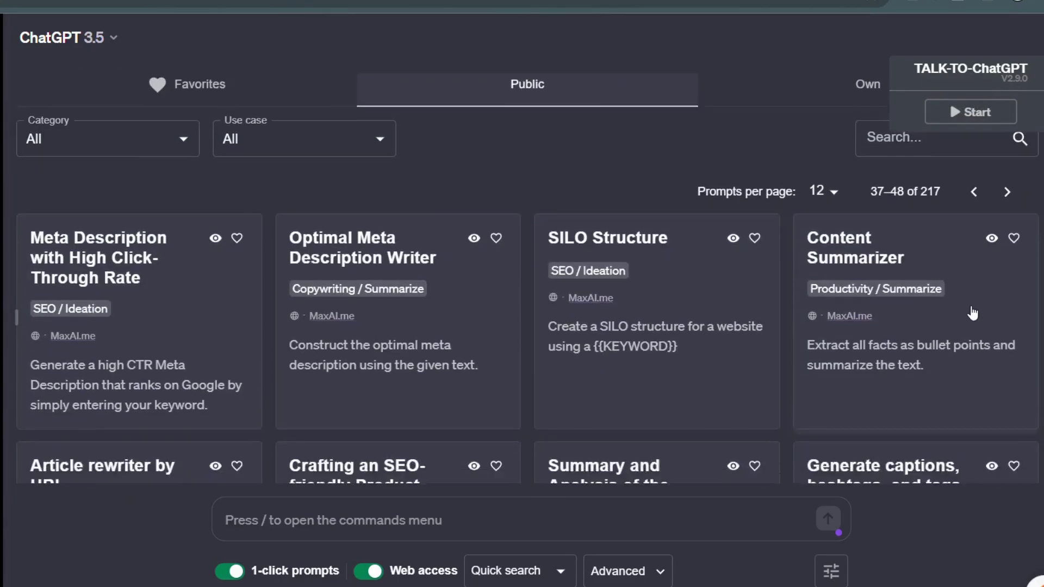
{"action": "scroll", "coordinate": [972, 313], "scroll_direction": "down", "scroll_amount": 5}
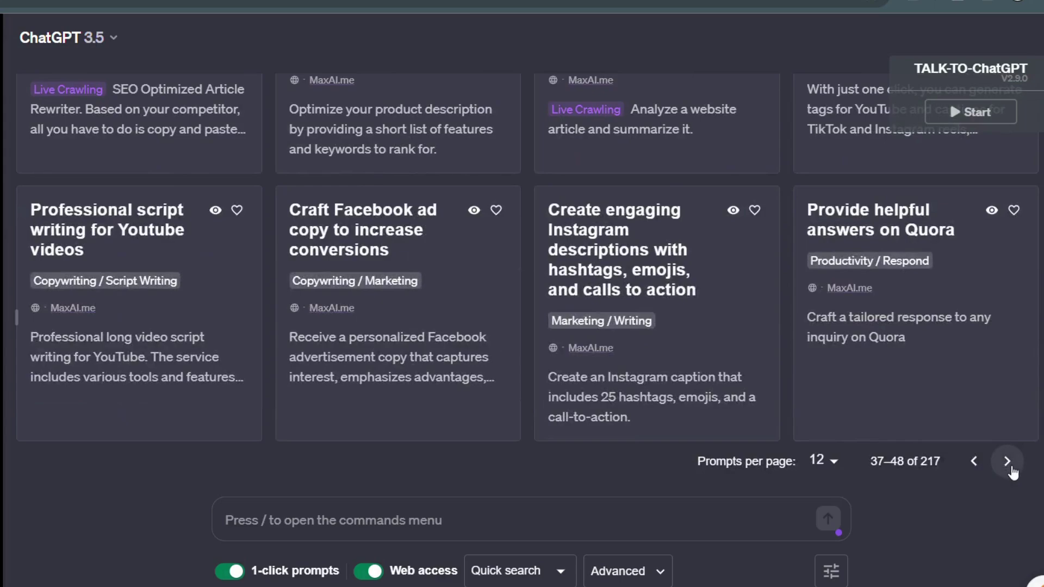
{"action": "left_click", "coordinate": [1006, 395]}
{"action": "scroll", "coordinate": [976, 326], "scroll_direction": "down", "scroll_amount": 6}
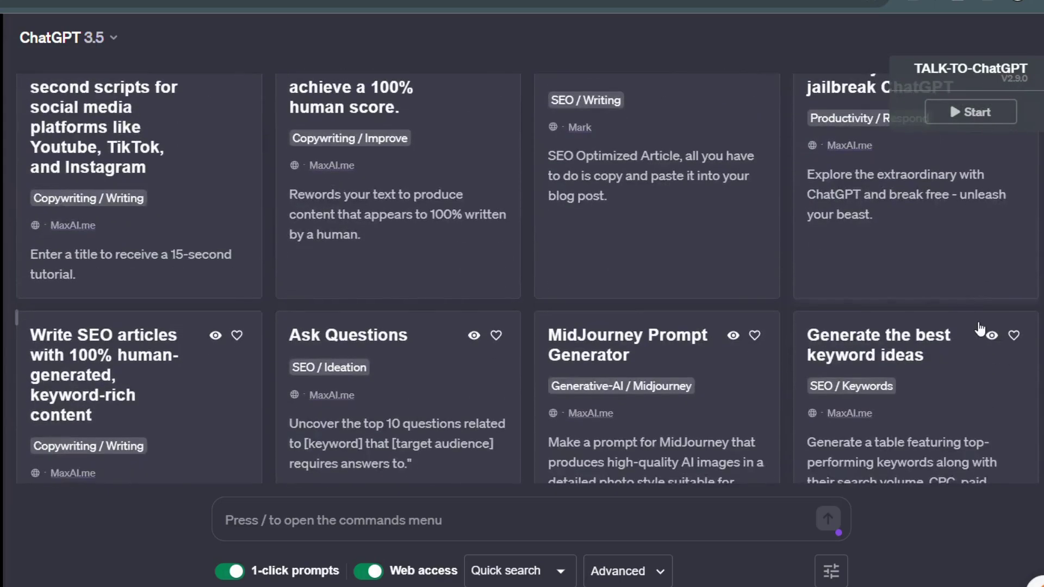
{"action": "scroll", "coordinate": [978, 328], "scroll_direction": "down", "scroll_amount": 5}
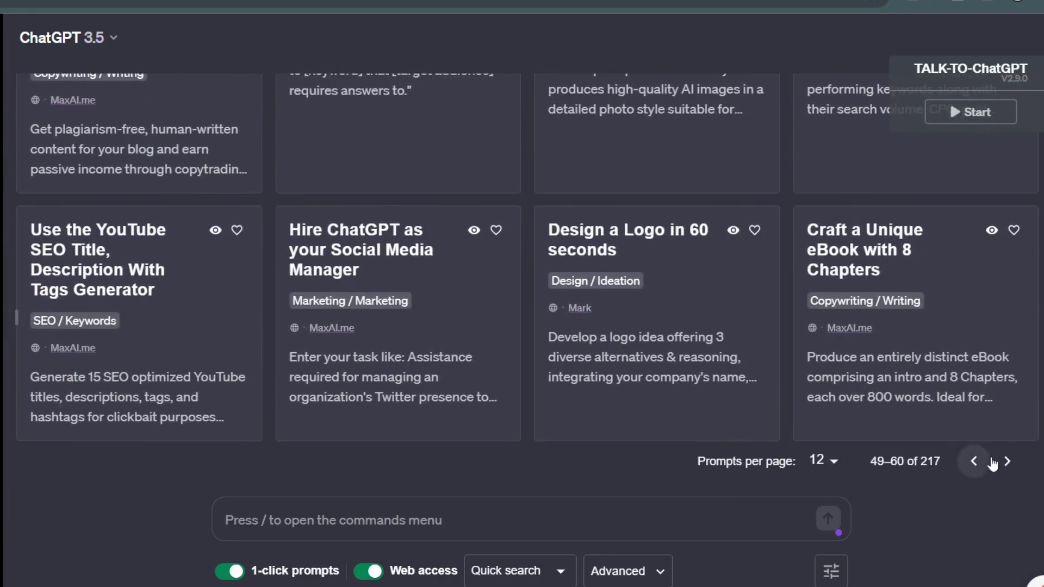
{"action": "left_click", "coordinate": [1005, 462]}
{"action": "scroll", "coordinate": [922, 282], "scroll_direction": "down", "scroll_amount": 5}
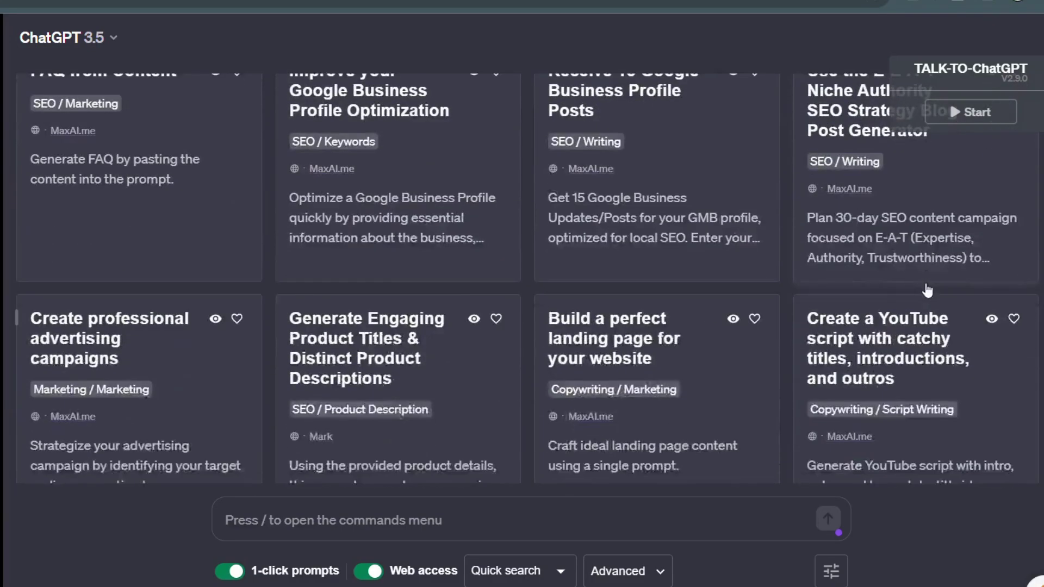
{"action": "scroll", "coordinate": [922, 283], "scroll_direction": "down", "scroll_amount": 4}
{"action": "left_click", "coordinate": [1006, 461]}
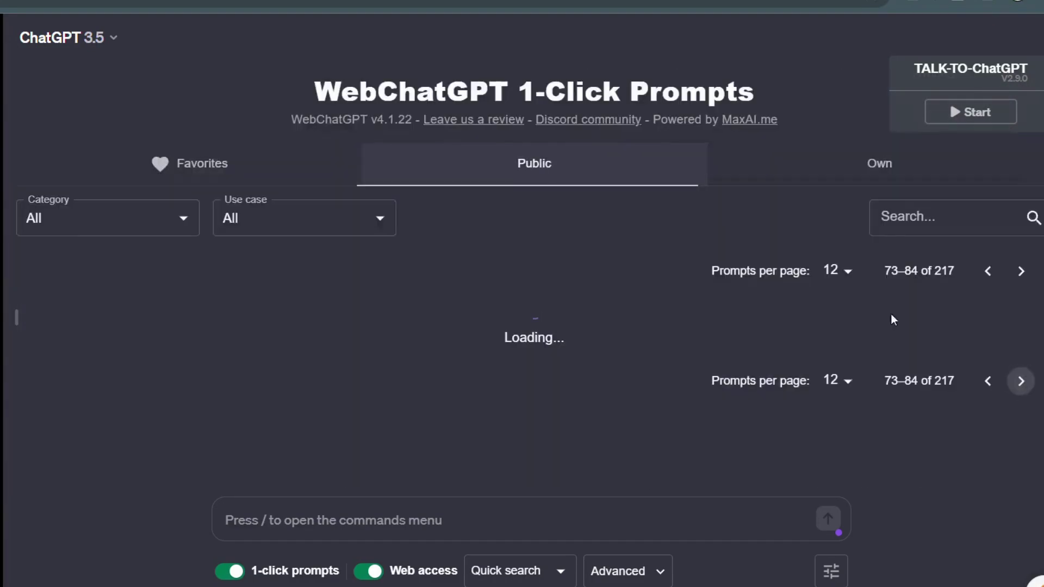
{"action": "scroll", "coordinate": [873, 279], "scroll_direction": "down", "scroll_amount": 10}
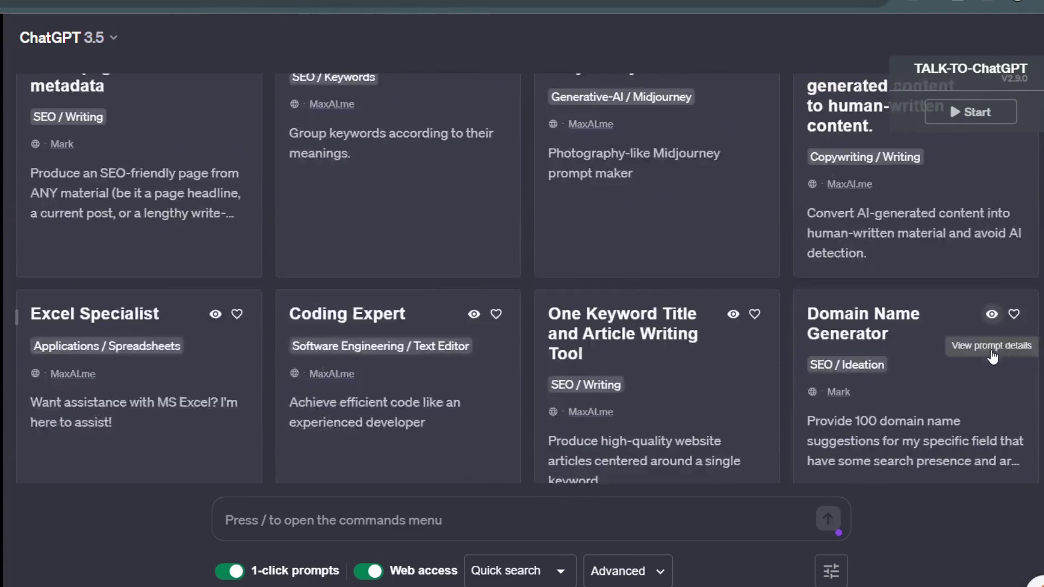
{"action": "left_click", "coordinate": [1006, 461]}
{"action": "scroll", "coordinate": [966, 361], "scroll_direction": "down", "scroll_amount": 8}
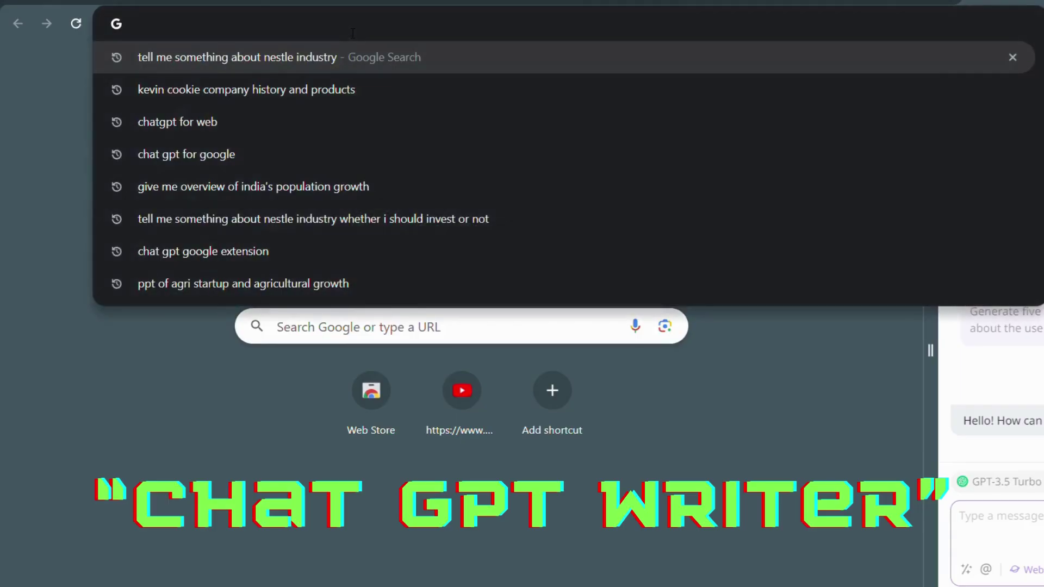
Search Google for chat gpt writer and open the ChatGPT Writer website
{"action": "type", "text": "cal"}
{"action": "key", "text": "BackSpace"}
{"action": "key", "text": "BackSpace"}
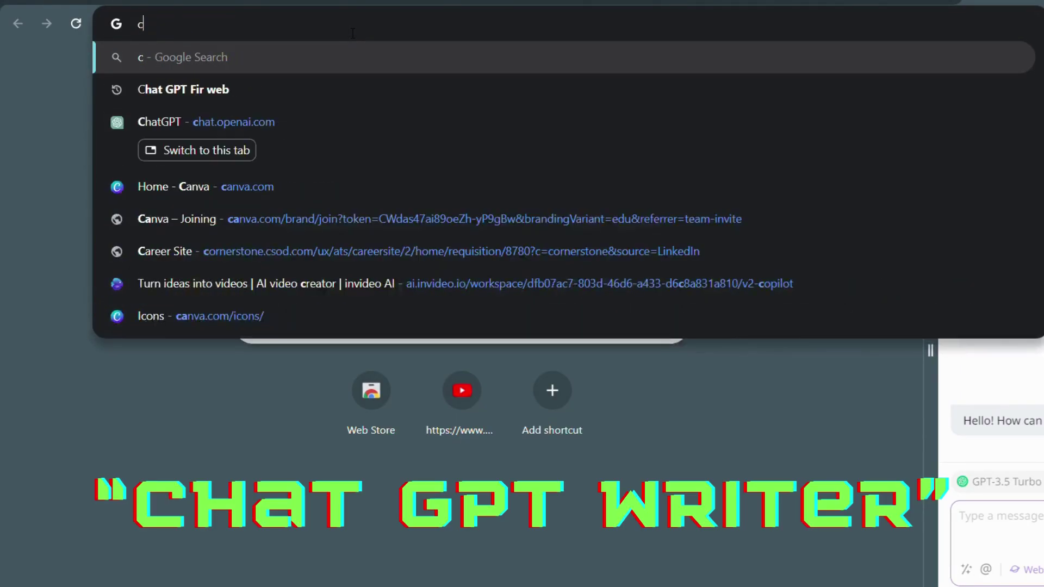
{"action": "type", "text": "hat gpt"}
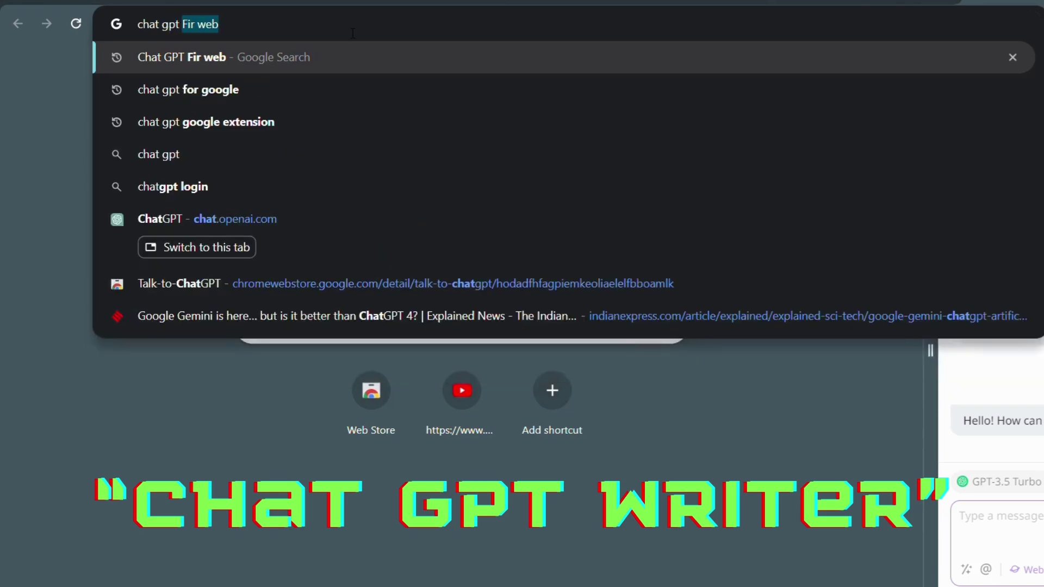
{"action": "type", "text": "writer"}
{"action": "key", "text": "Return"}
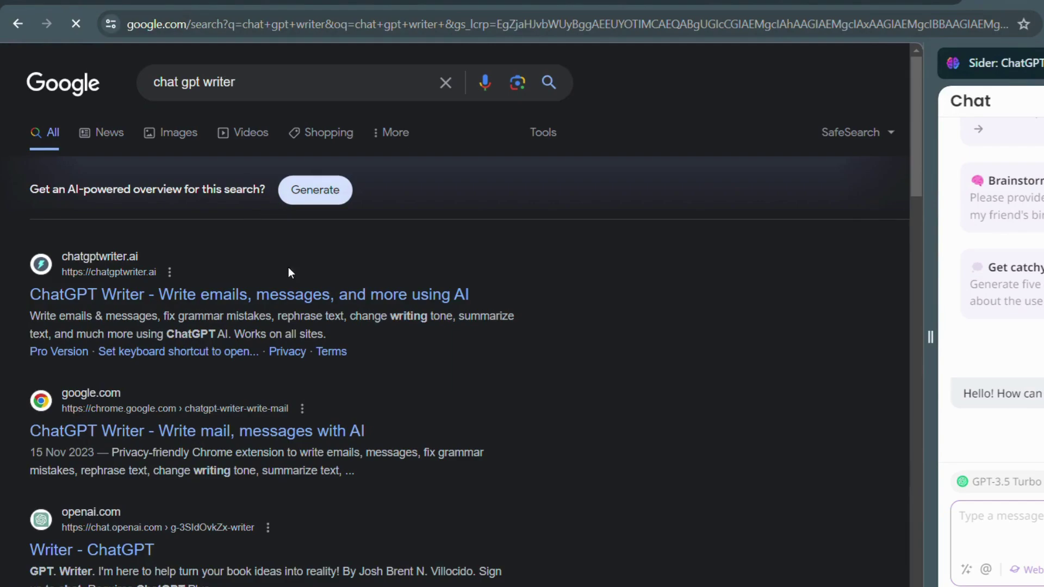
{"action": "left_click", "coordinate": [279, 294]}
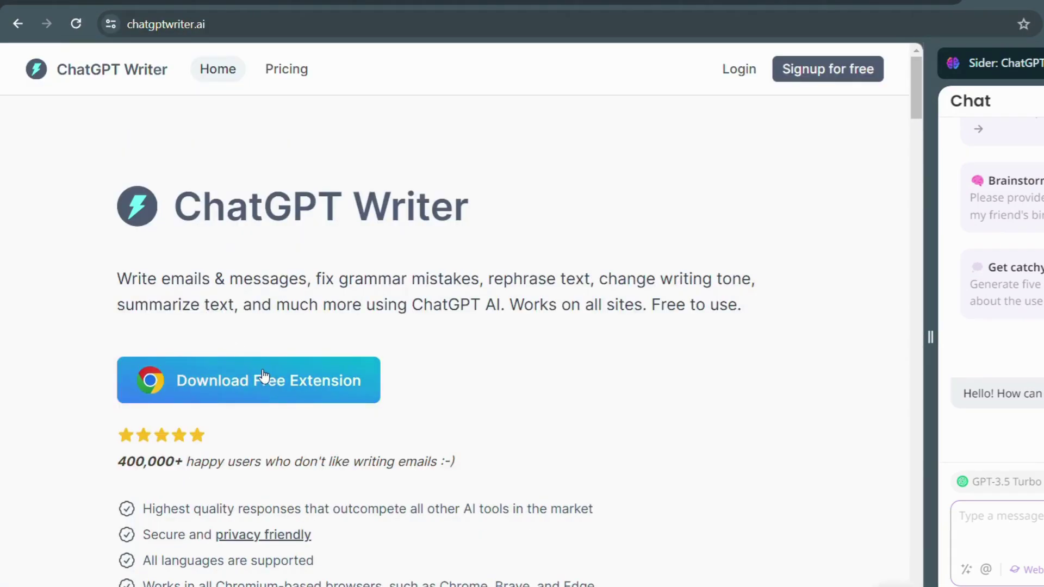
Add the free ChatGPT Writer extension to Chrome and scroll its welcome page
{"action": "left_click", "coordinate": [263, 376]}
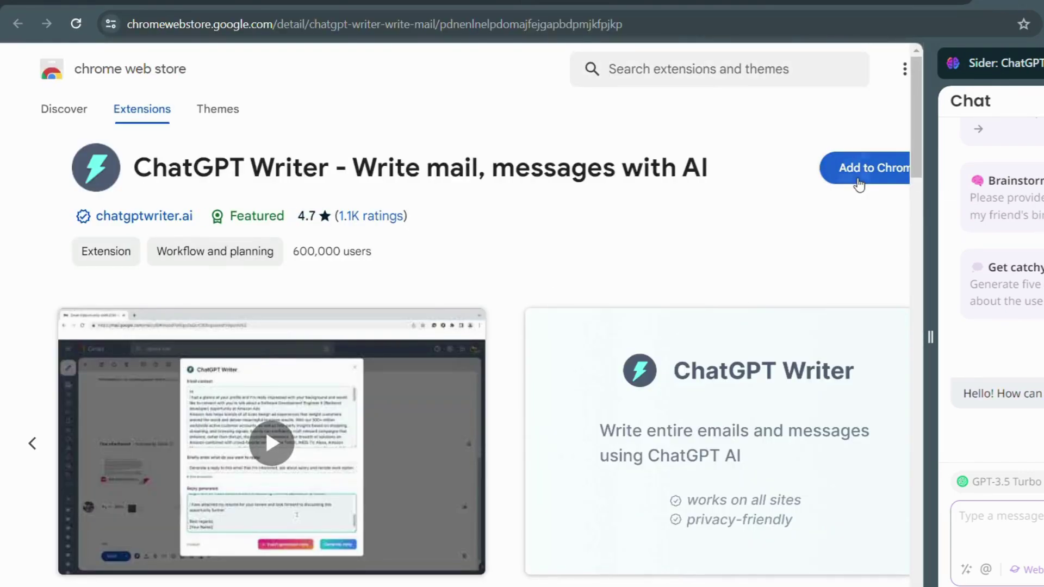
{"action": "left_click", "coordinate": [857, 179]}
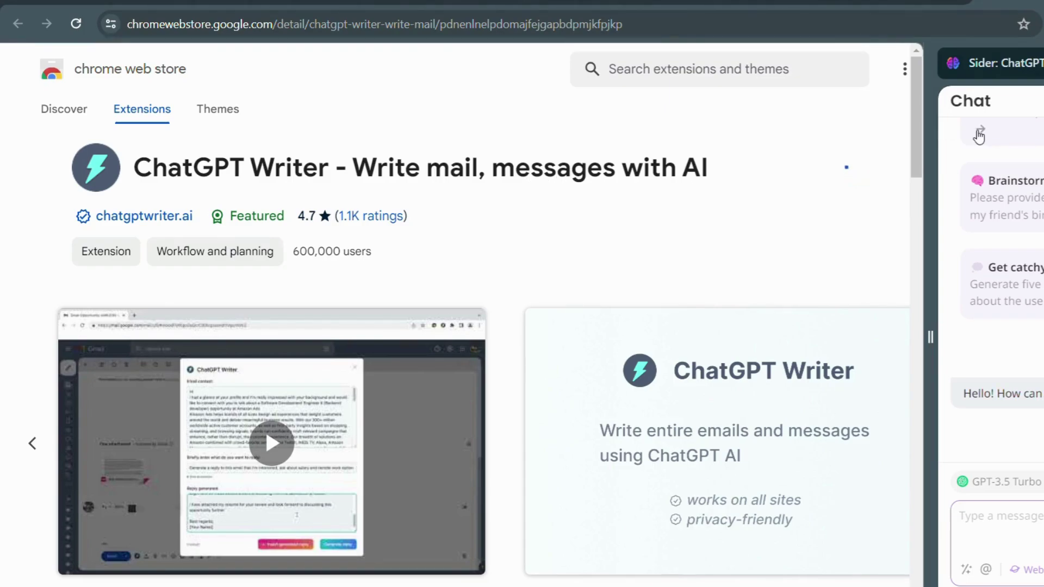
{"action": "left_click", "coordinate": [979, 133]}
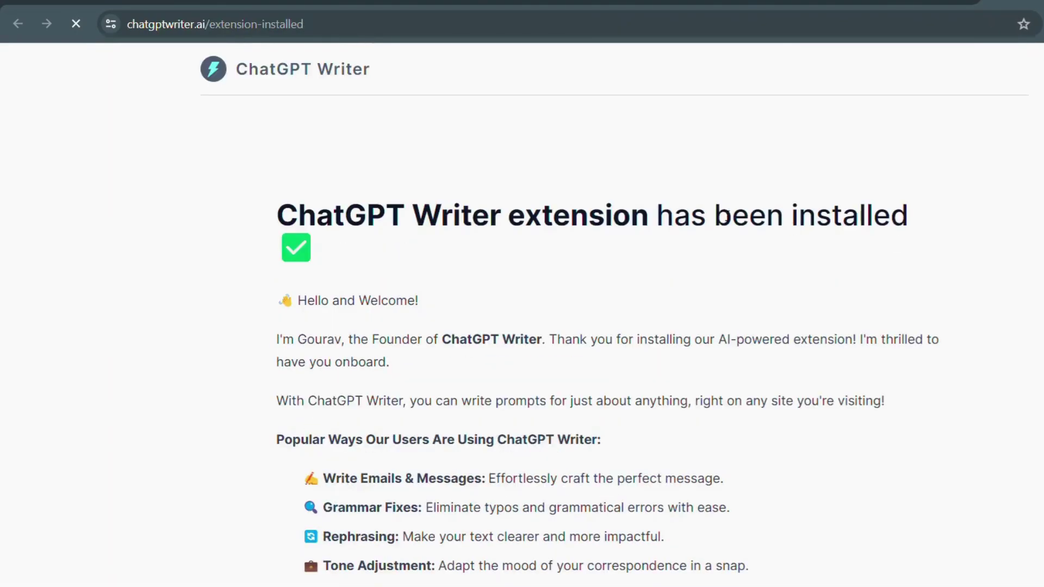
{"action": "scroll", "coordinate": [536, 310], "scroll_direction": "down", "scroll_amount": 12}
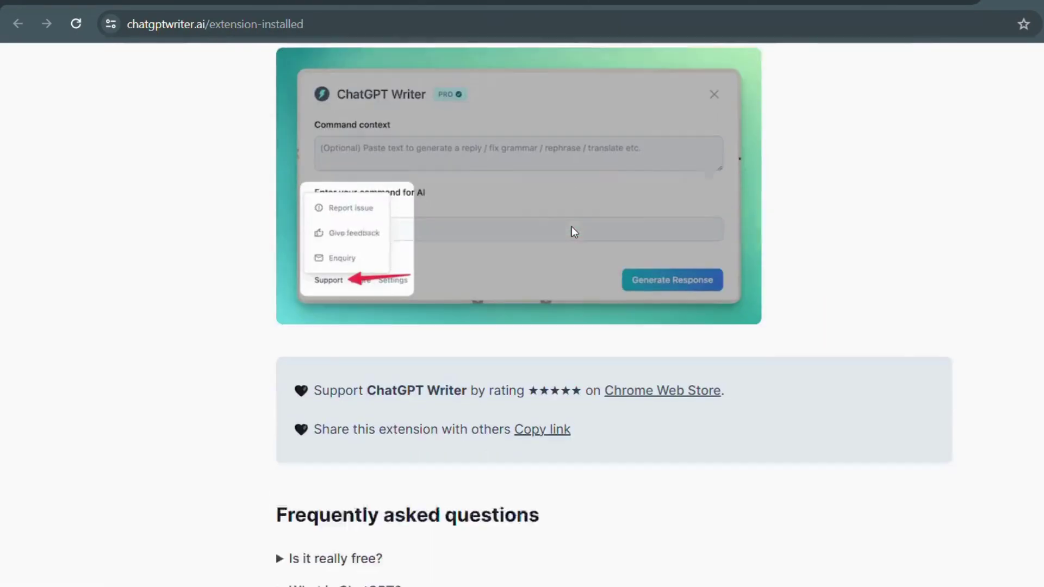
{"action": "scroll", "coordinate": [571, 227], "scroll_direction": "down", "scroll_amount": 10}
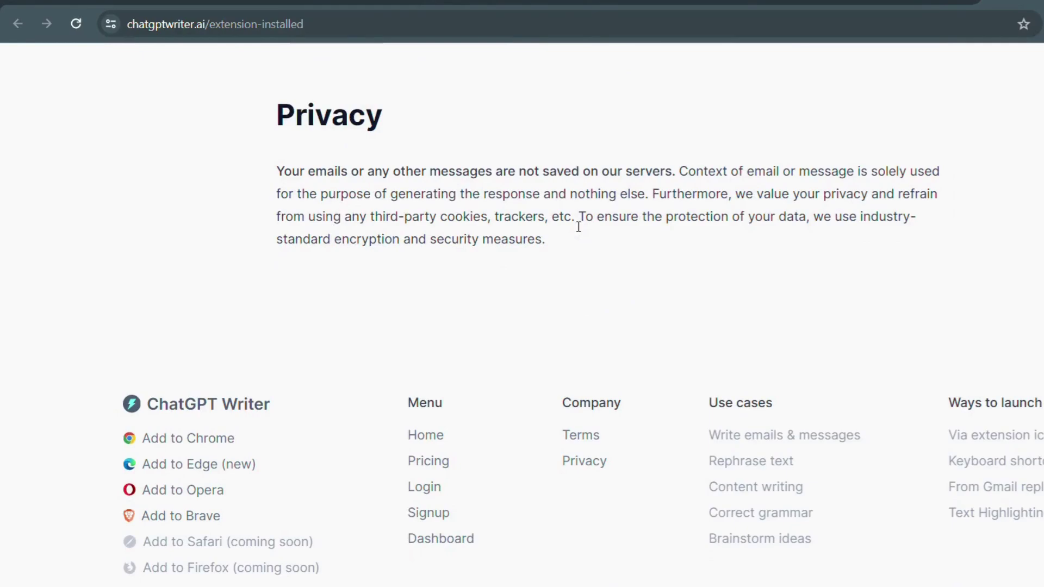
Open Gmail in a new tab, open the AIEC-2023 selection email and reply to it
{"action": "key", "text": "ctrl+t"}
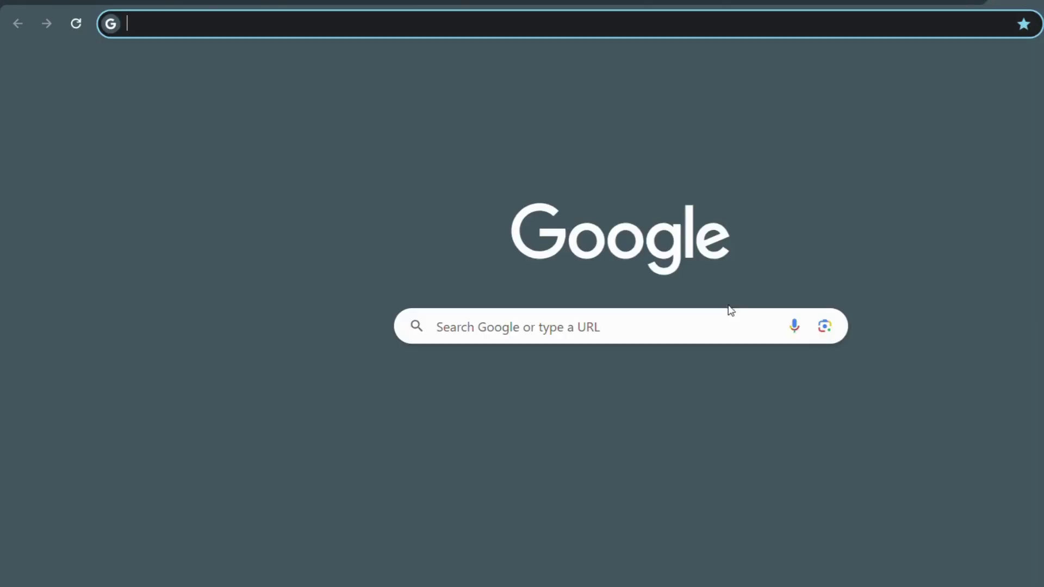
{"action": "type", "text": "mail"}
{"action": "key", "text": "Return"}
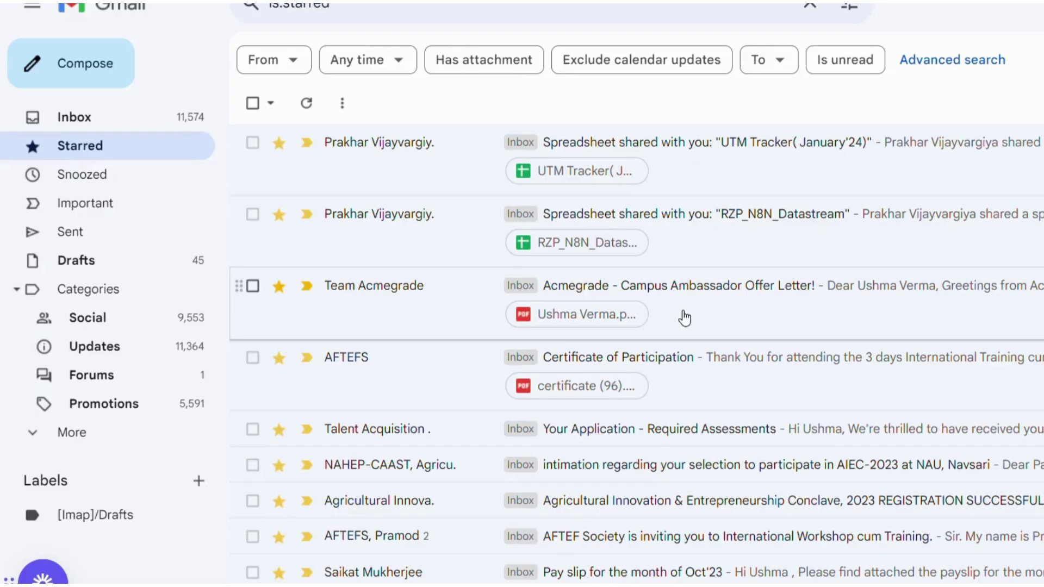
{"action": "left_click", "coordinate": [728, 465]}
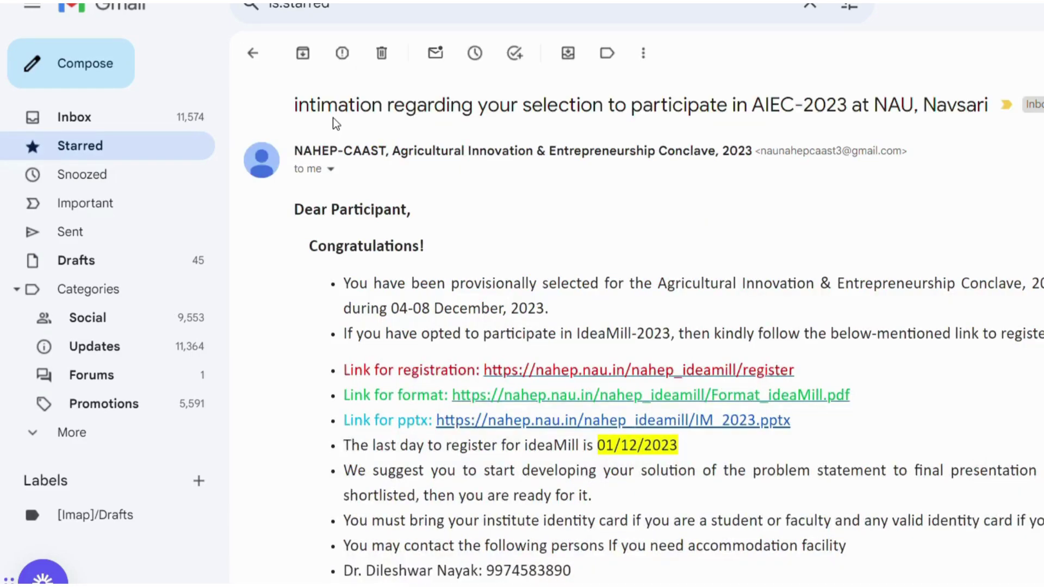
{"action": "scroll", "coordinate": [810, 277], "scroll_direction": "down", "scroll_amount": 4}
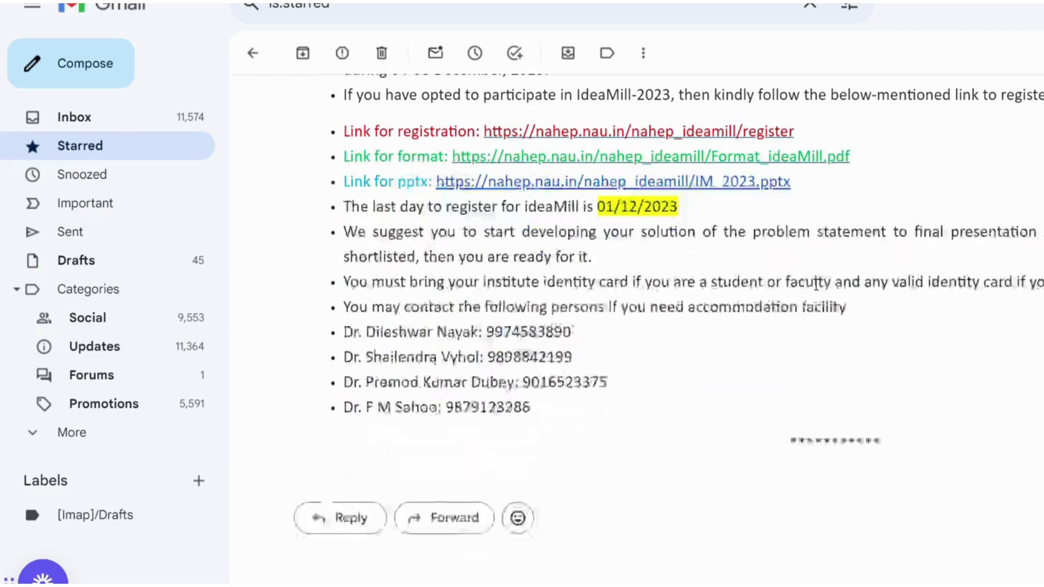
{"action": "left_click", "coordinate": [327, 517]}
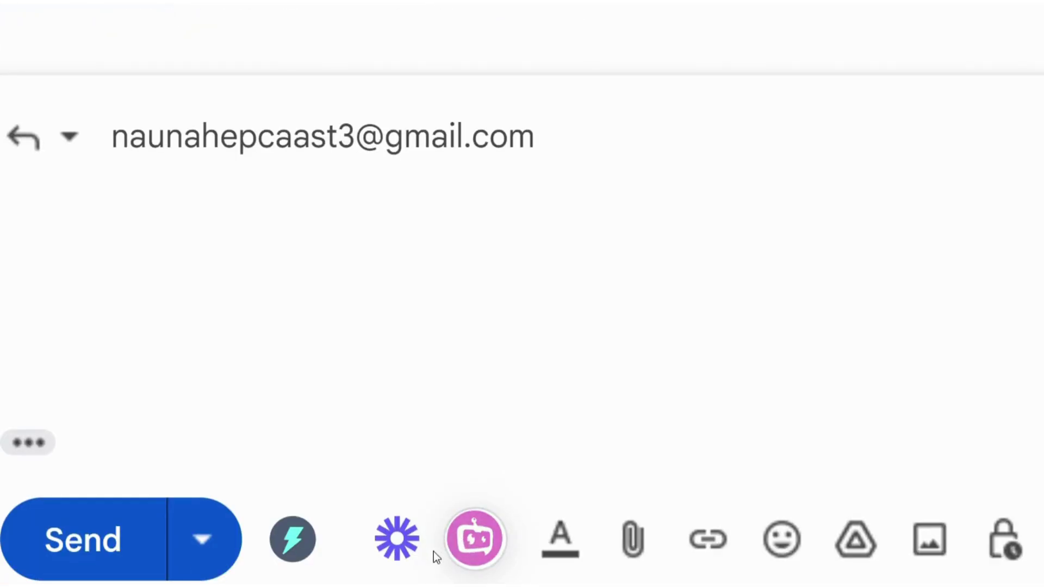
Generate an AI-written follow-up draft in the reply and review it
{"action": "left_click", "coordinate": [475, 540]}
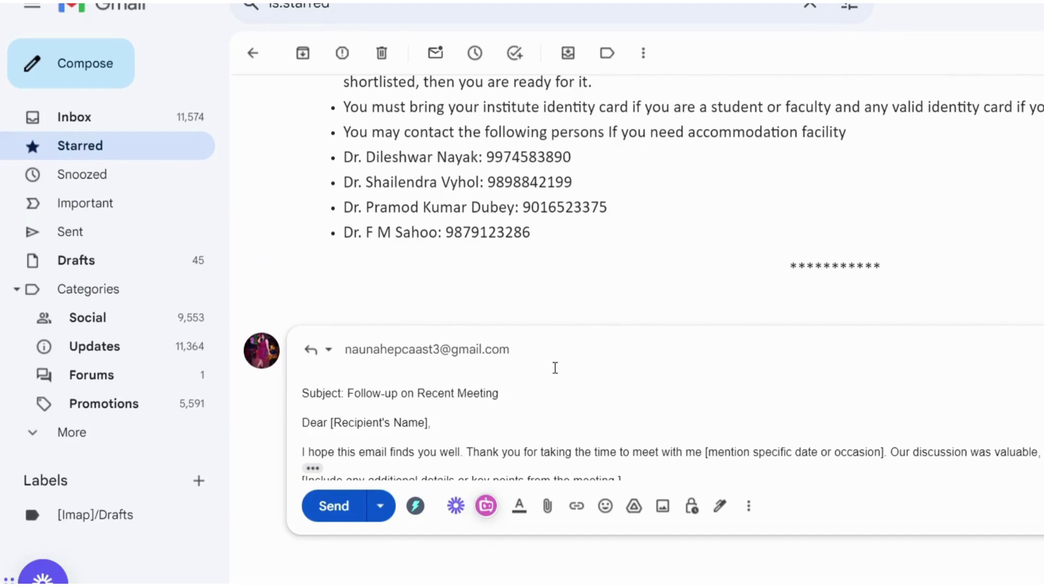
{"action": "scroll", "coordinate": [601, 384], "scroll_direction": "down", "scroll_amount": 5}
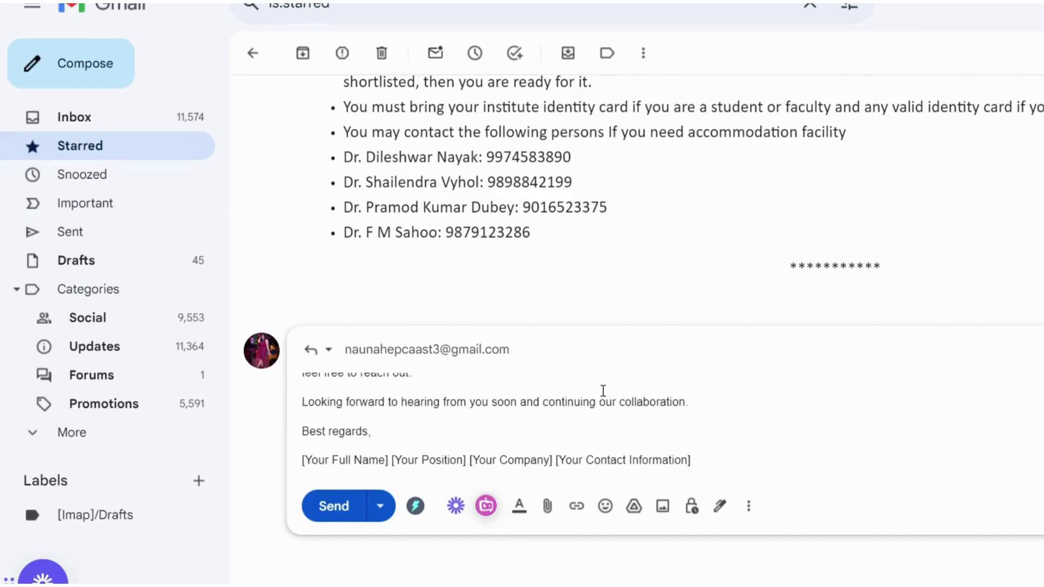
{"action": "scroll", "coordinate": [418, 443], "scroll_direction": "up", "scroll_amount": 5}
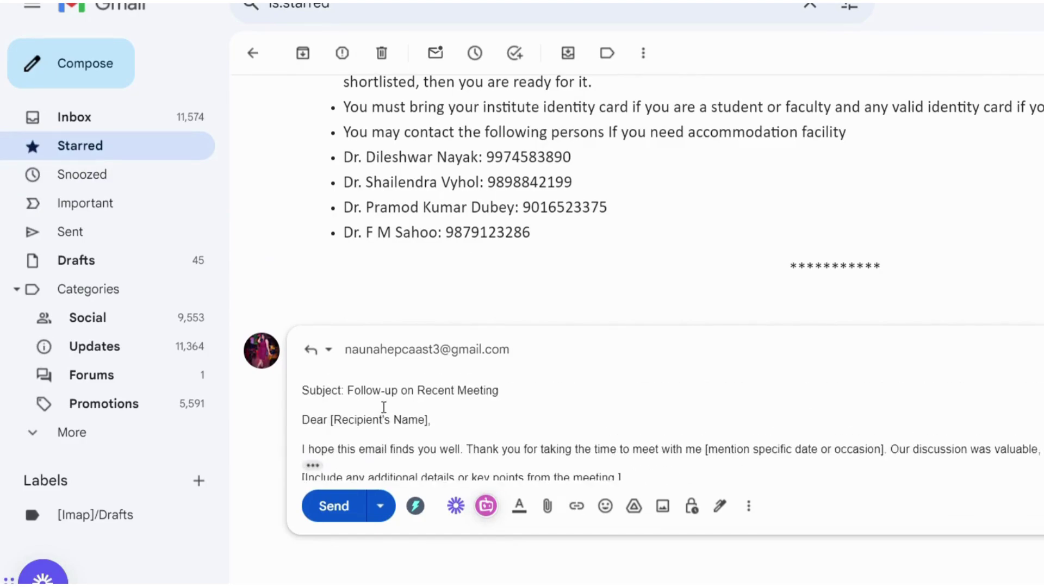
{"action": "left_click", "coordinate": [537, 454]}
Ask ChatGPT Writer for a reply: 'I will be busy on that day as I will not be able to attend the workshop'
{"action": "scroll", "coordinate": [595, 424], "scroll_direction": "down", "scroll_amount": 3}
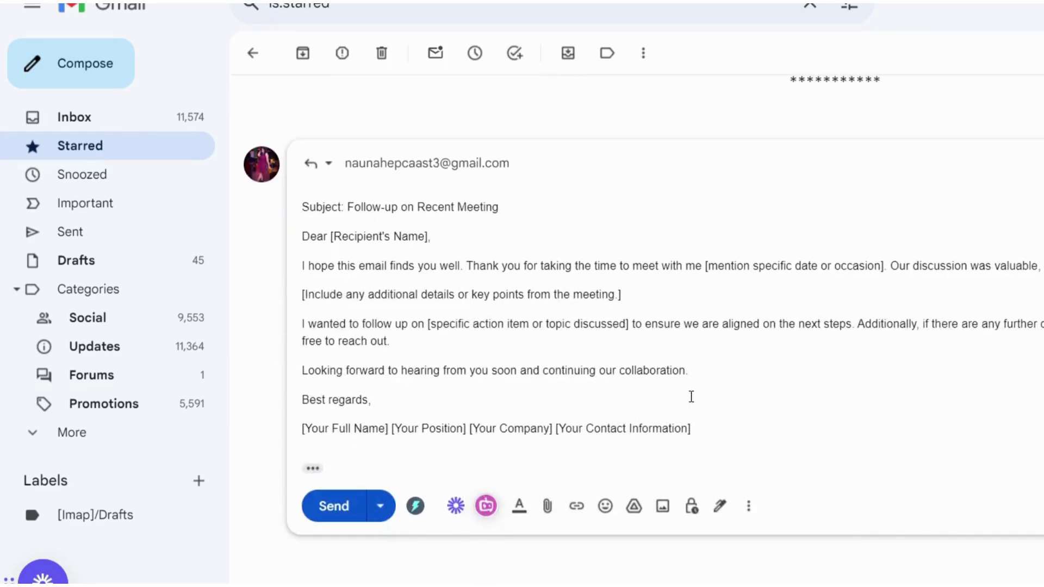
{"action": "left_click", "coordinate": [415, 507]}
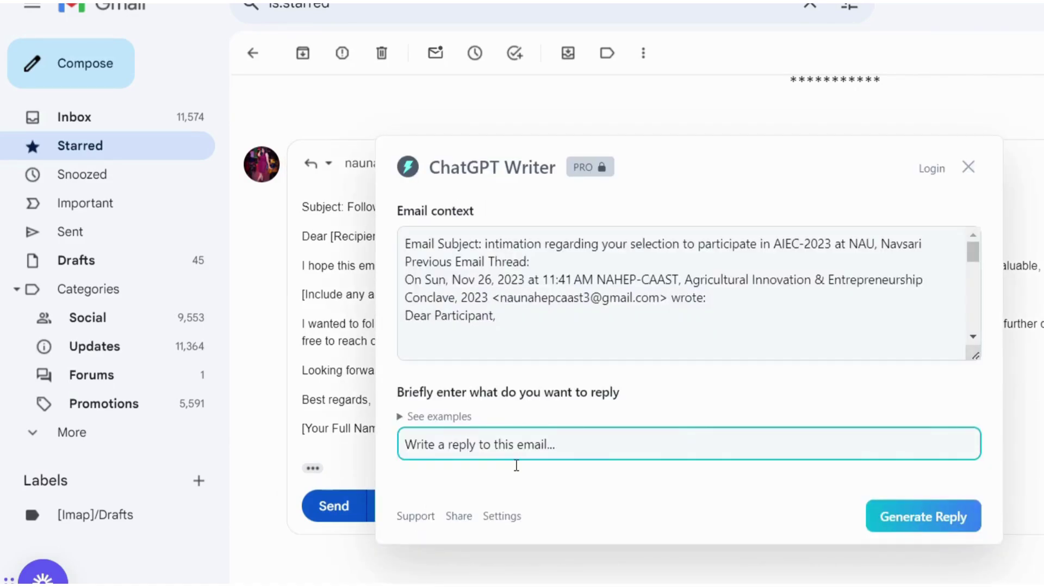
{"action": "type", "text": "I will be busy on that day as I will not be able to attend the workshop"}
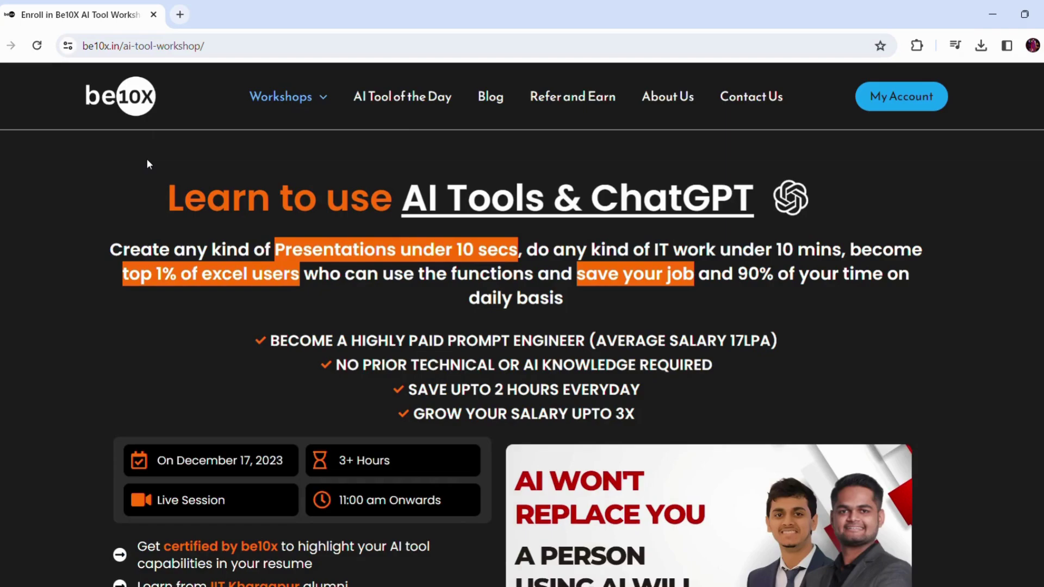
{"action": "scroll", "coordinate": [146, 163], "scroll_direction": "down", "scroll_amount": 4}
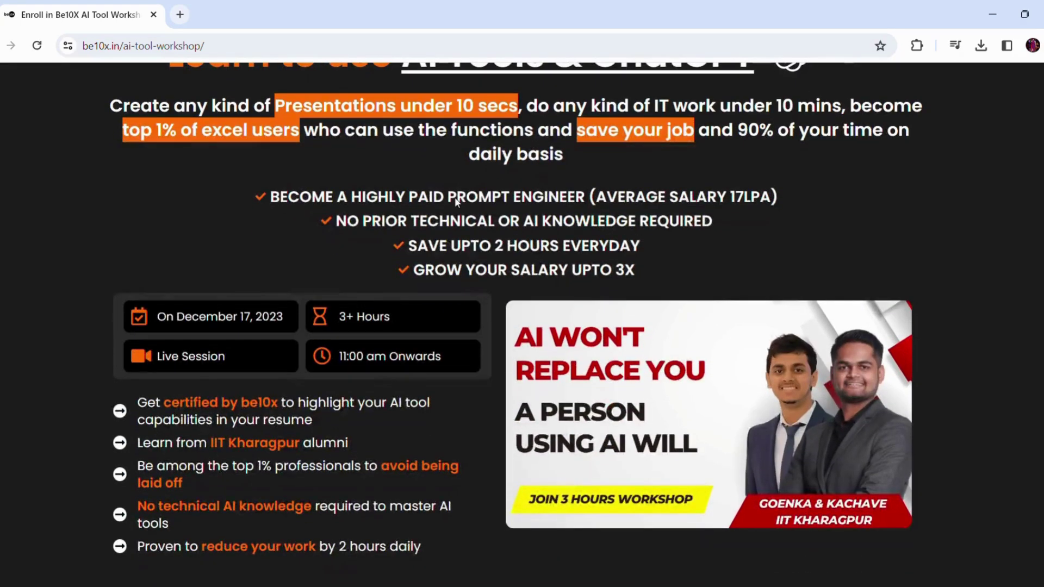
{"action": "scroll", "coordinate": [454, 197], "scroll_direction": "down", "scroll_amount": 2}
{"action": "scroll", "coordinate": [454, 199], "scroll_direction": "up", "scroll_amount": 5}
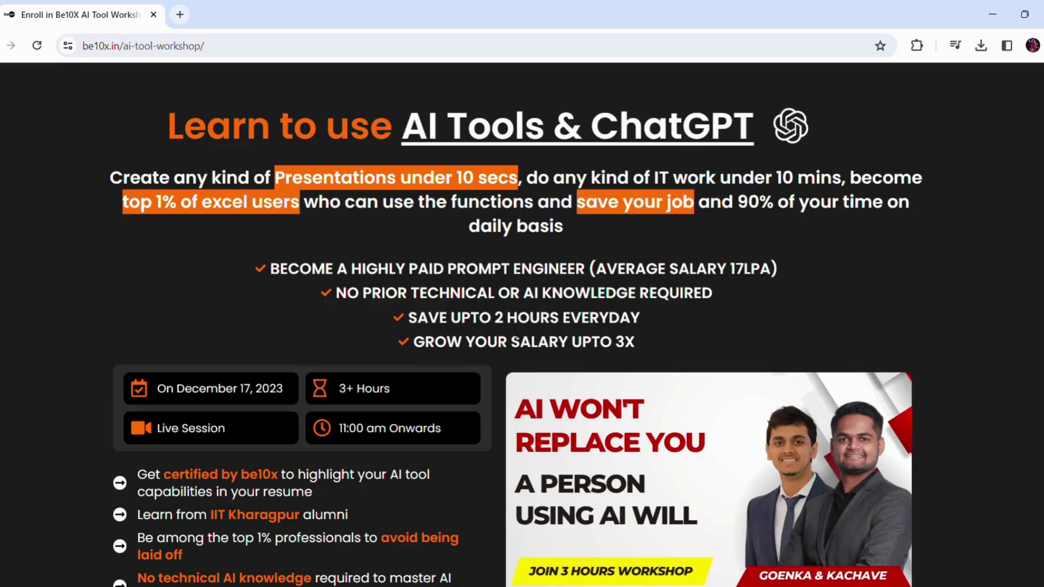
{"action": "scroll", "coordinate": [511, 323], "scroll_direction": "down", "scroll_amount": 5}
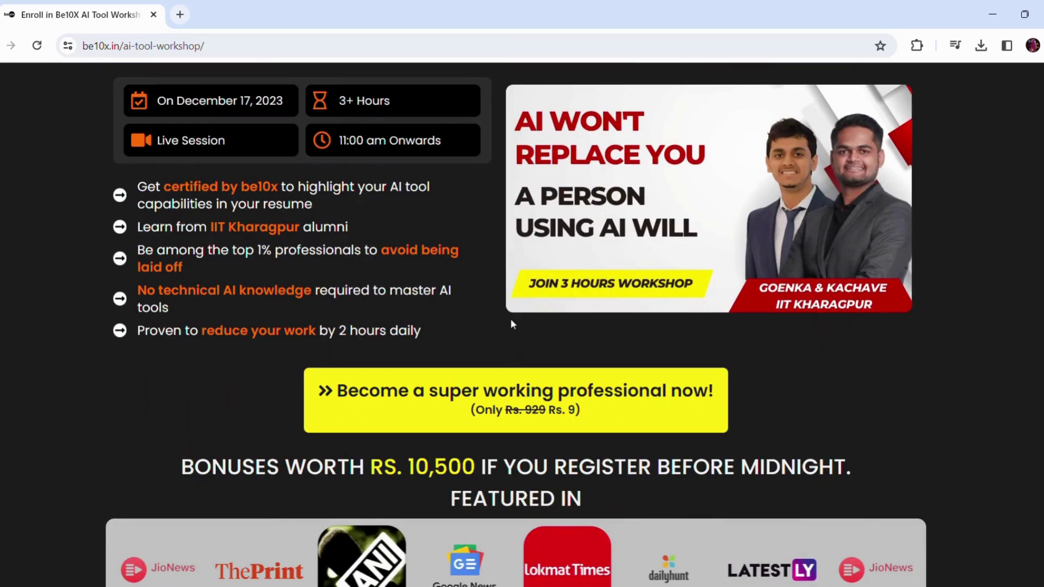
{"action": "scroll", "coordinate": [471, 374], "scroll_direction": "down", "scroll_amount": 5}
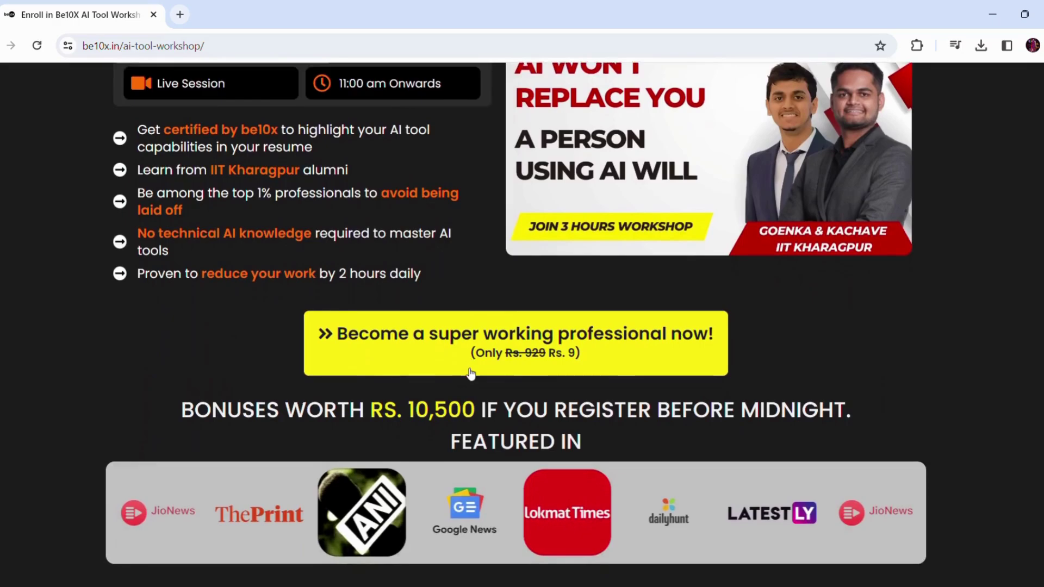
{"action": "scroll", "coordinate": [471, 375], "scroll_direction": "down", "scroll_amount": 8}
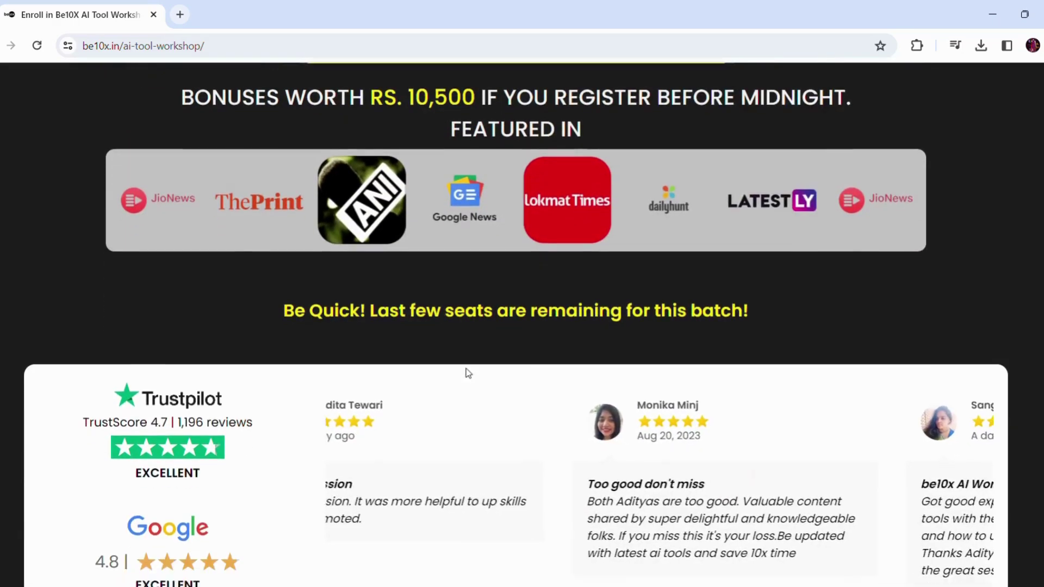
{"action": "scroll", "coordinate": [456, 369], "scroll_direction": "down", "scroll_amount": 7}
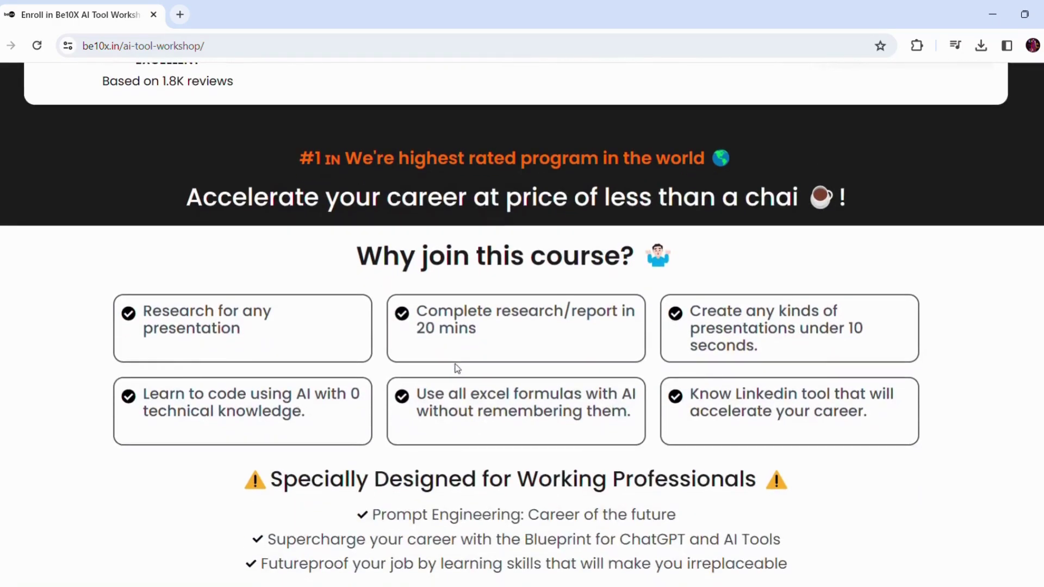
{"action": "scroll", "coordinate": [461, 364], "scroll_direction": "down", "scroll_amount": 3}
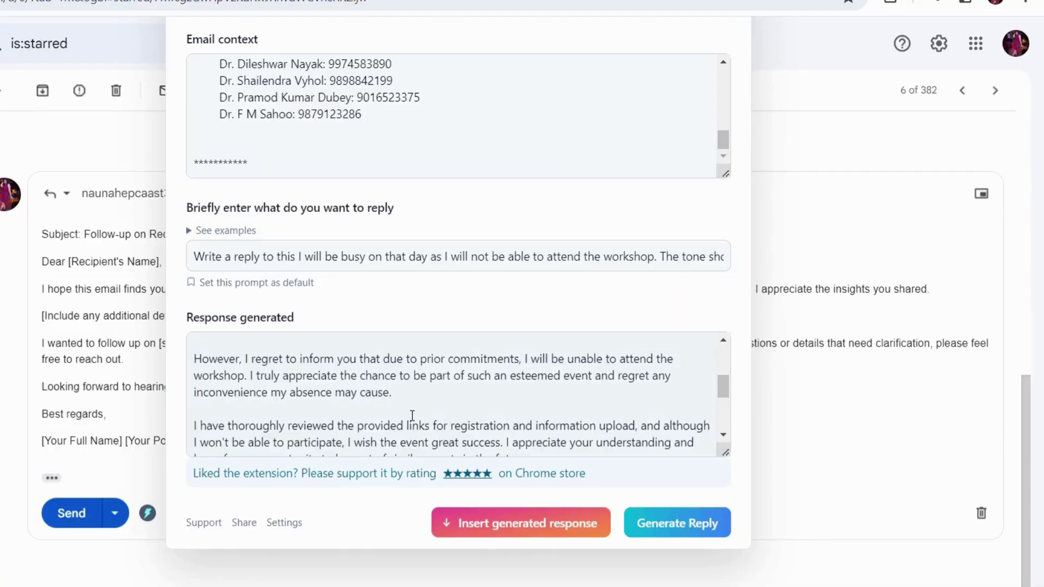
{"action": "scroll", "coordinate": [432, 394], "scroll_direction": "down", "scroll_amount": 5}
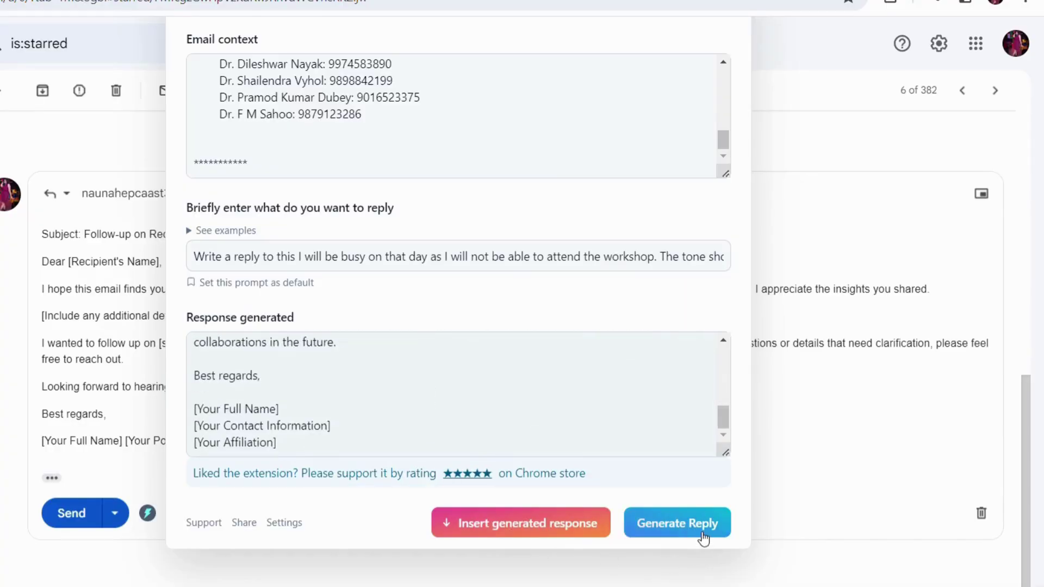
Regenerate the ChatGPT Writer reply into a regretful AIEC-2023 notice to the NAHEP-CAAST Team
{"action": "scroll", "coordinate": [519, 379], "scroll_direction": "up", "scroll_amount": 5}
{"action": "scroll", "coordinate": [623, 382], "scroll_direction": "down", "scroll_amount": 5}
{"action": "left_click", "coordinate": [675, 520]}
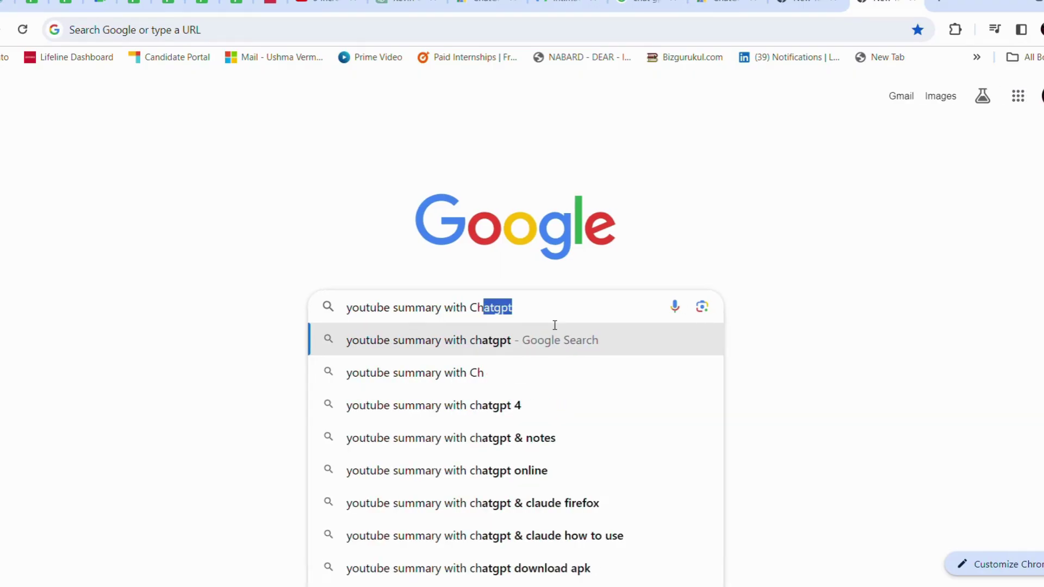
Search 'youtube summary with Chat GPT', add the Glasp YouTube Summary extension, and start Glasp sign-up
{"action": "type", "text": "at GPR"}
{"action": "key", "text": "BackSpace"}
{"action": "type", "text": "T"}
{"action": "key", "text": "Return"}
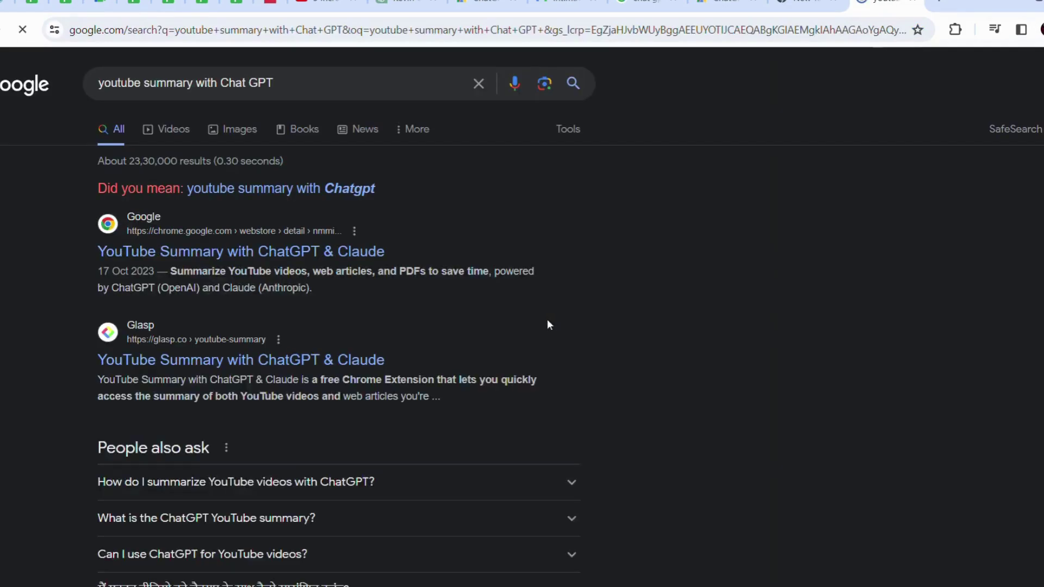
{"action": "left_click", "coordinate": [236, 258]}
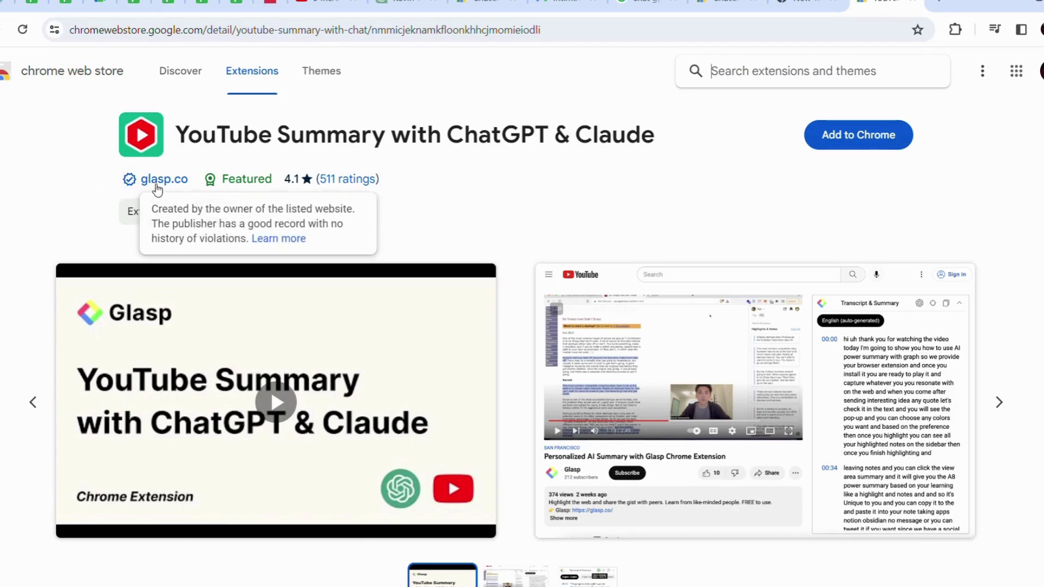
{"action": "left_click", "coordinate": [858, 135]}
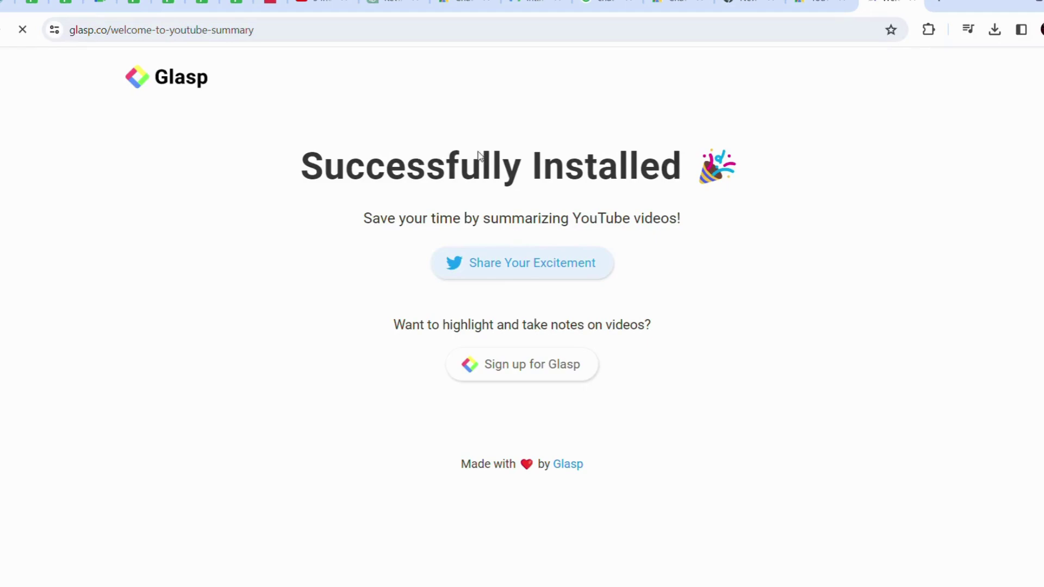
{"action": "left_click", "coordinate": [571, 364]}
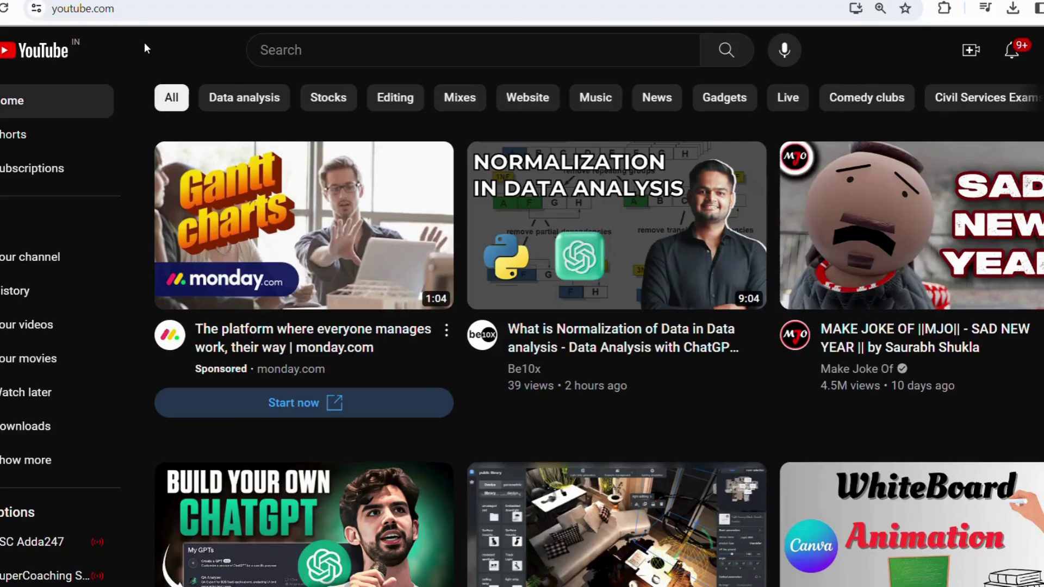
Play the Be10x Normalization video, pausing and resuming it once
{"action": "mouse_move", "coordinate": [569, 390]}
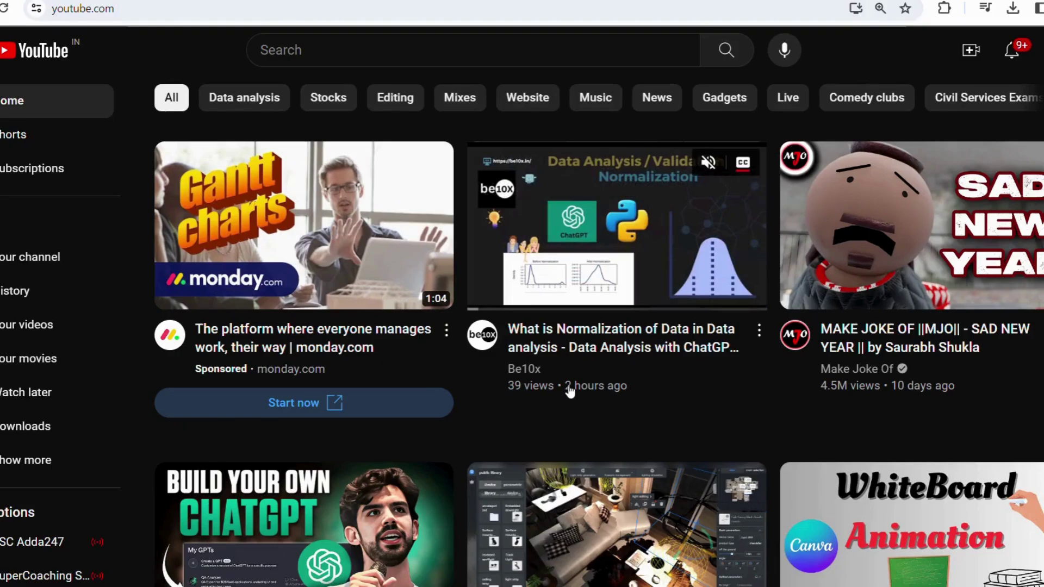
{"action": "left_click", "coordinate": [579, 251]}
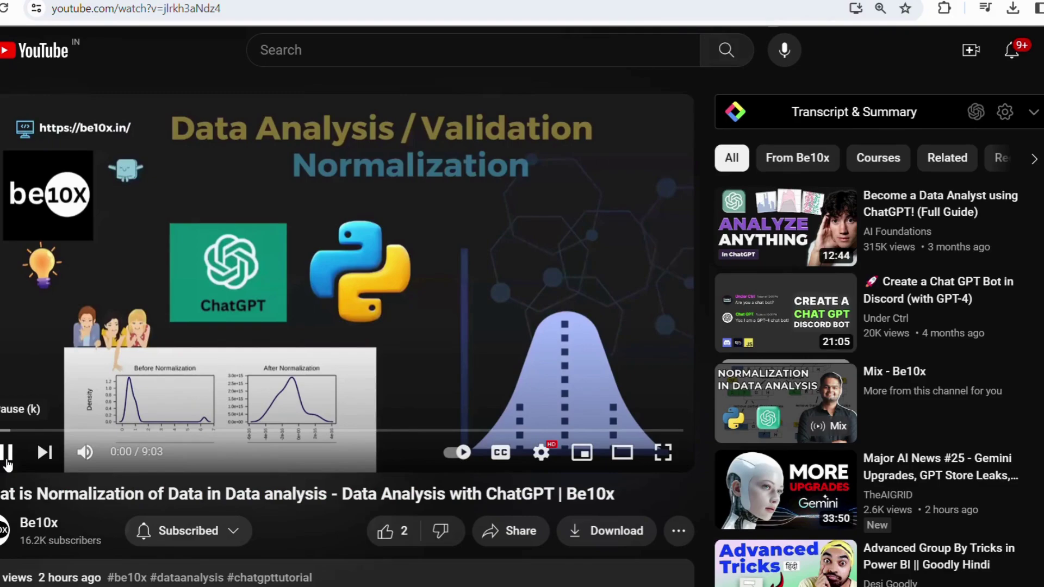
{"action": "left_click", "coordinate": [7, 462]}
{"action": "left_click", "coordinate": [8, 462]}
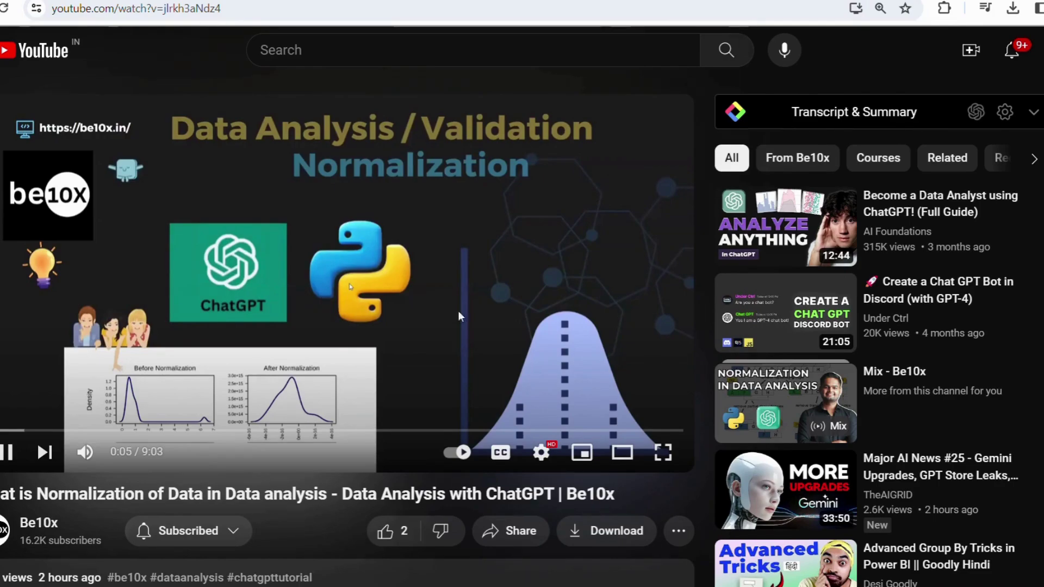
Show the video's Glasp transcript and summary panel and scroll through it
{"action": "left_click", "coordinate": [915, 112]}
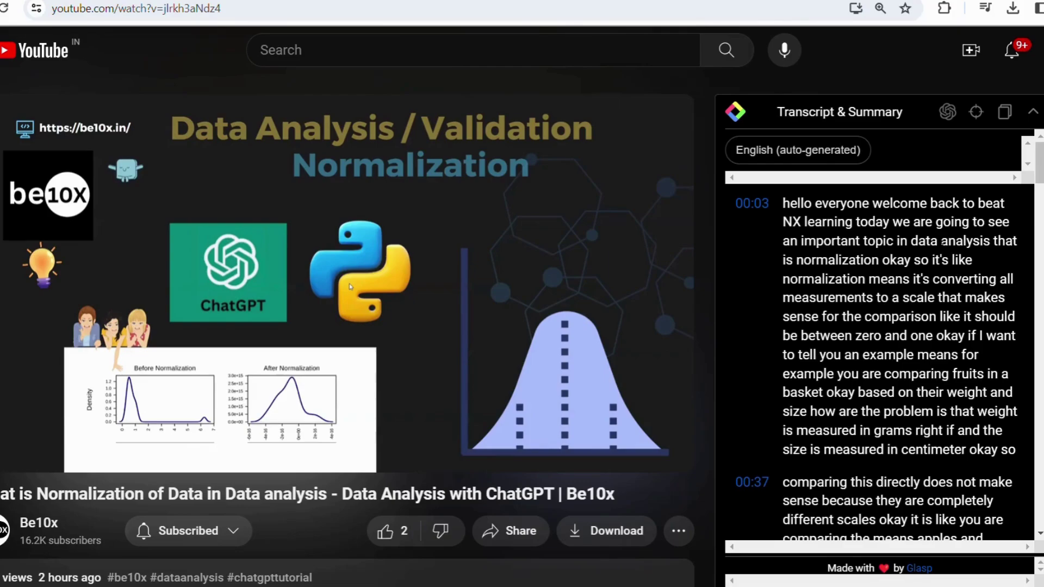
{"action": "scroll", "coordinate": [745, 294], "scroll_direction": "down", "scroll_amount": 4}
{"action": "scroll", "coordinate": [889, 332], "scroll_direction": "down", "scroll_amount": 15}
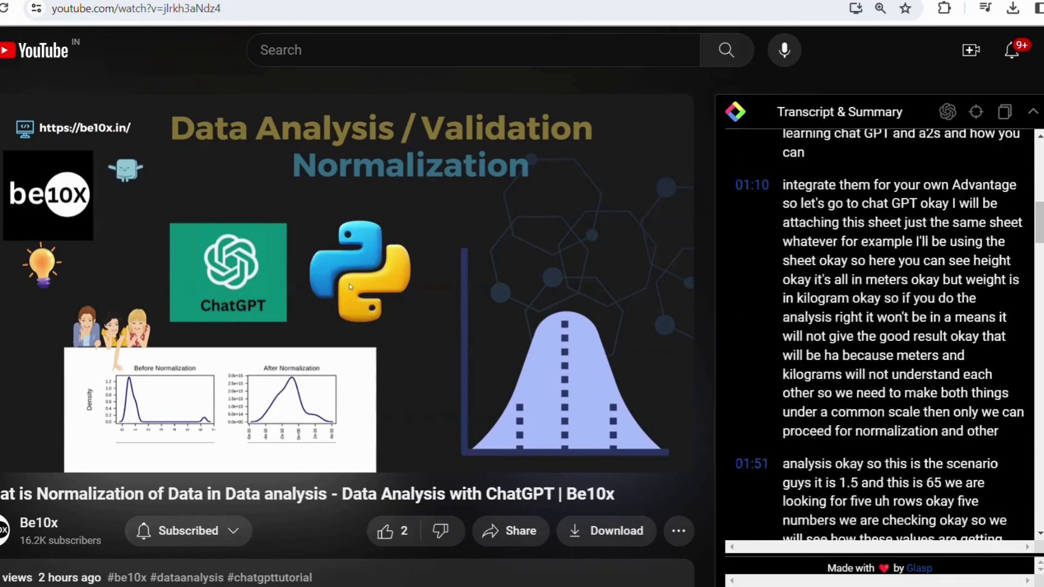
{"action": "scroll", "coordinate": [890, 332], "scroll_direction": "down", "scroll_amount": 20}
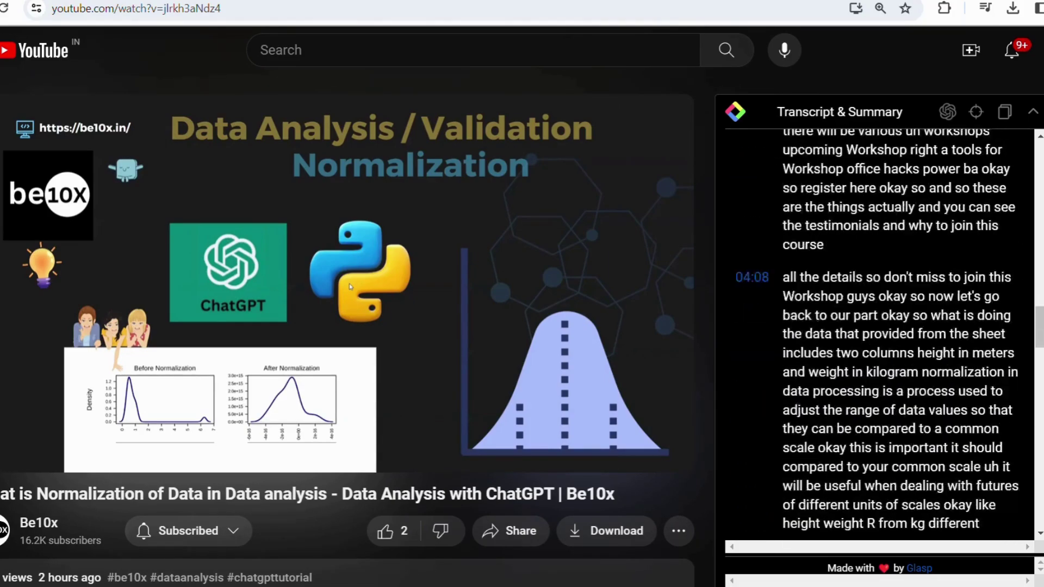
{"action": "scroll", "coordinate": [870, 326], "scroll_direction": "down", "scroll_amount": 20}
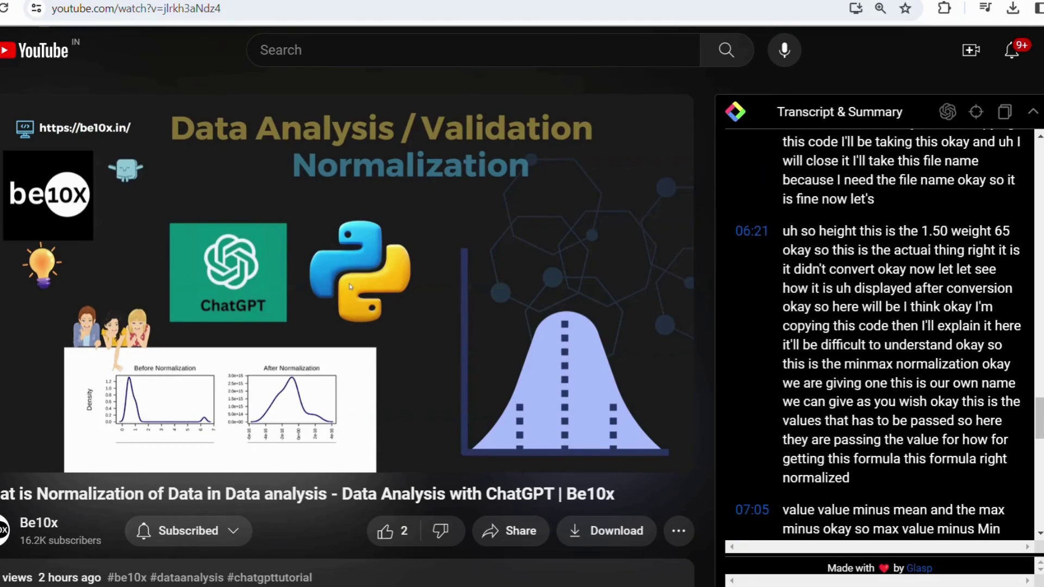
{"action": "scroll", "coordinate": [927, 237], "scroll_direction": "down", "scroll_amount": 10}
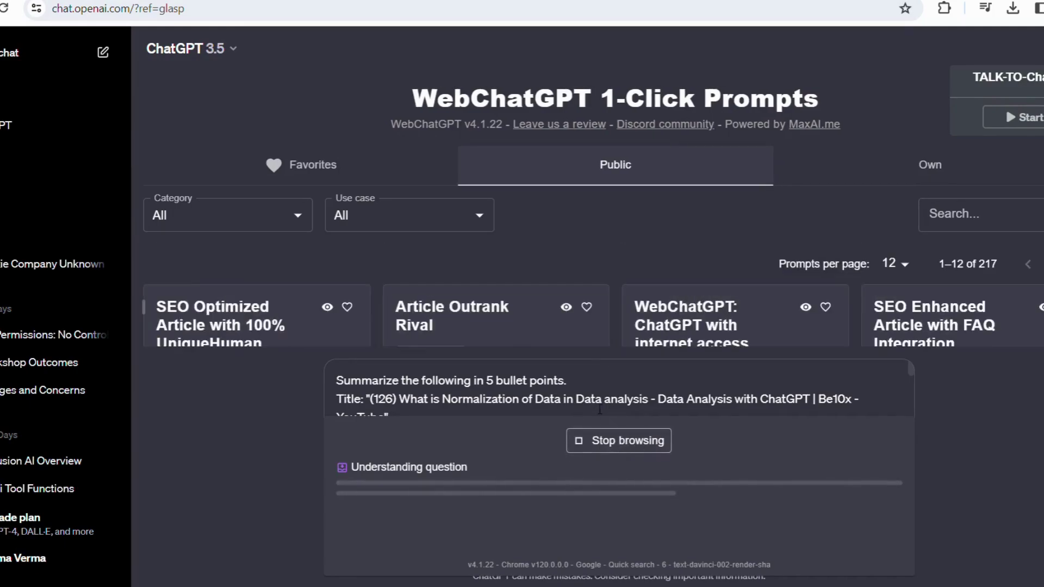
Read ChatGPT's five-bullet summary of the normalization video, checking it against the YouTube tab
{"action": "scroll", "coordinate": [610, 387], "scroll_direction": "down", "scroll_amount": 3}
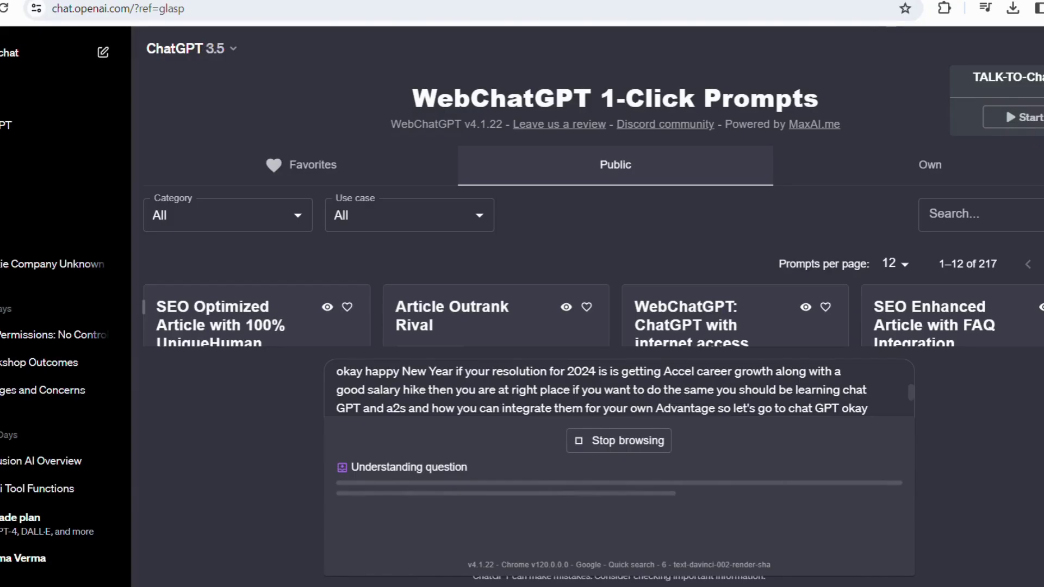
{"action": "key", "text": "ctrl+shift+Tab"}
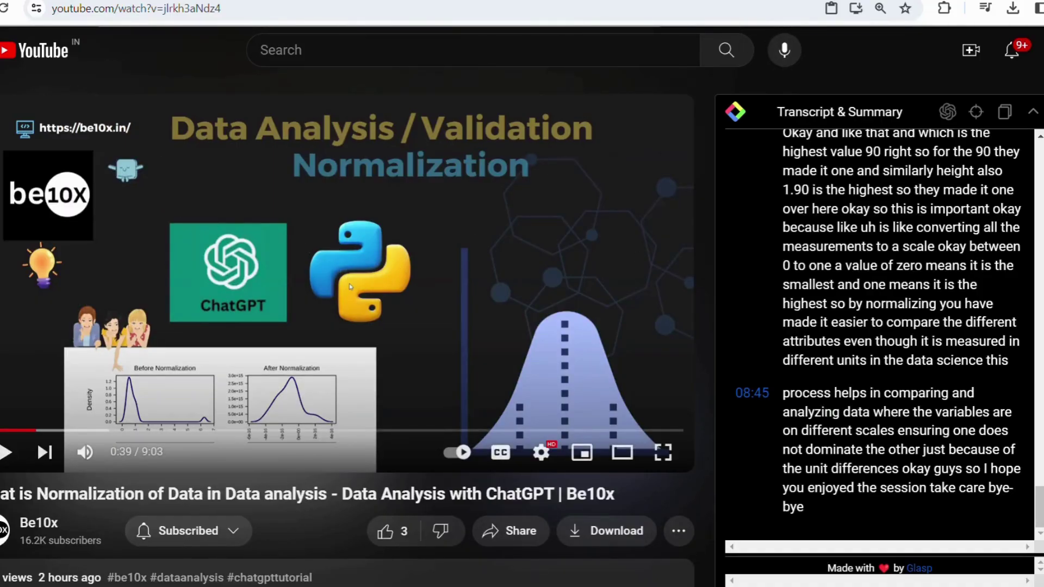
{"action": "key", "text": "ctrl+Tab"}
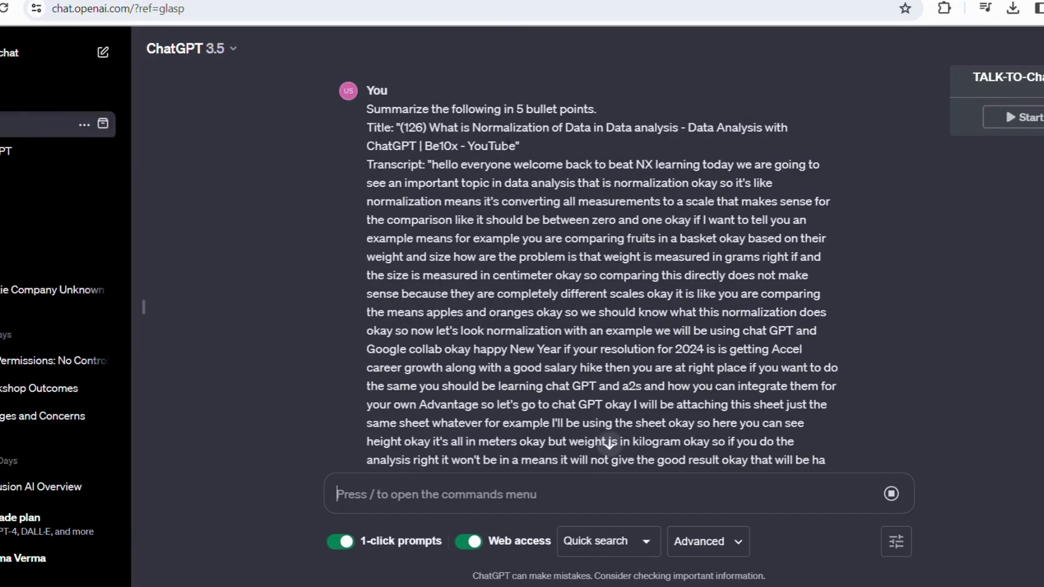
{"action": "scroll", "coordinate": [509, 190], "scroll_direction": "down", "scroll_amount": 8}
{"action": "scroll", "coordinate": [509, 190], "scroll_direction": "down", "scroll_amount": 10}
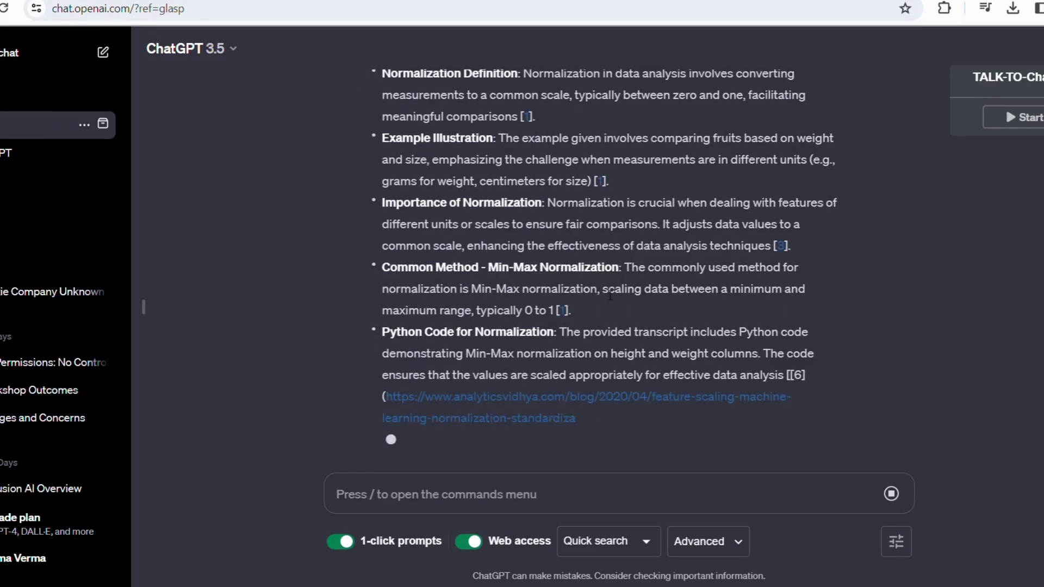
{"action": "scroll", "coordinate": [611, 353], "scroll_direction": "up", "scroll_amount": 10}
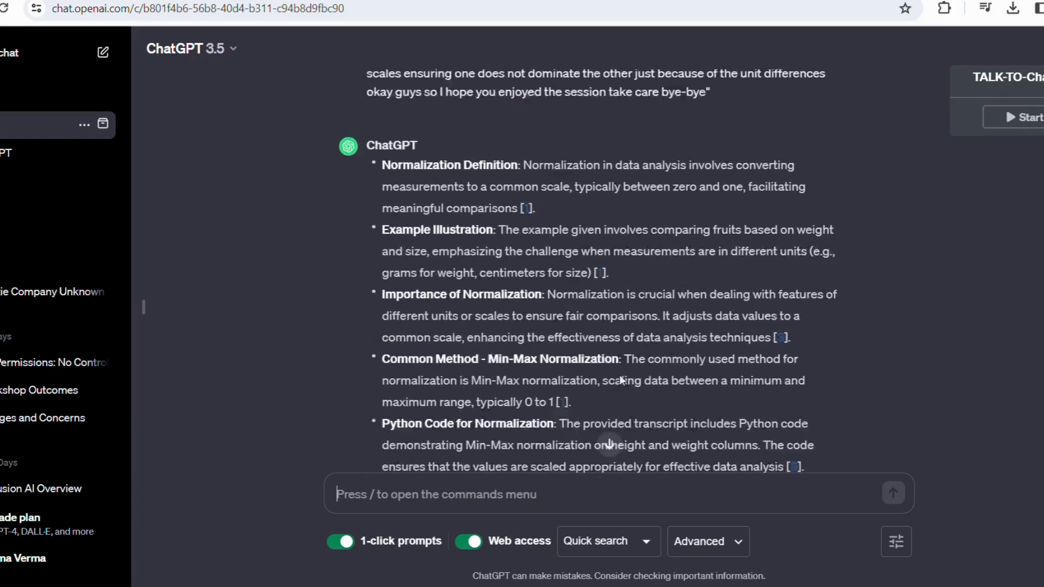
{"action": "scroll", "coordinate": [621, 308], "scroll_direction": "up", "scroll_amount": 8}
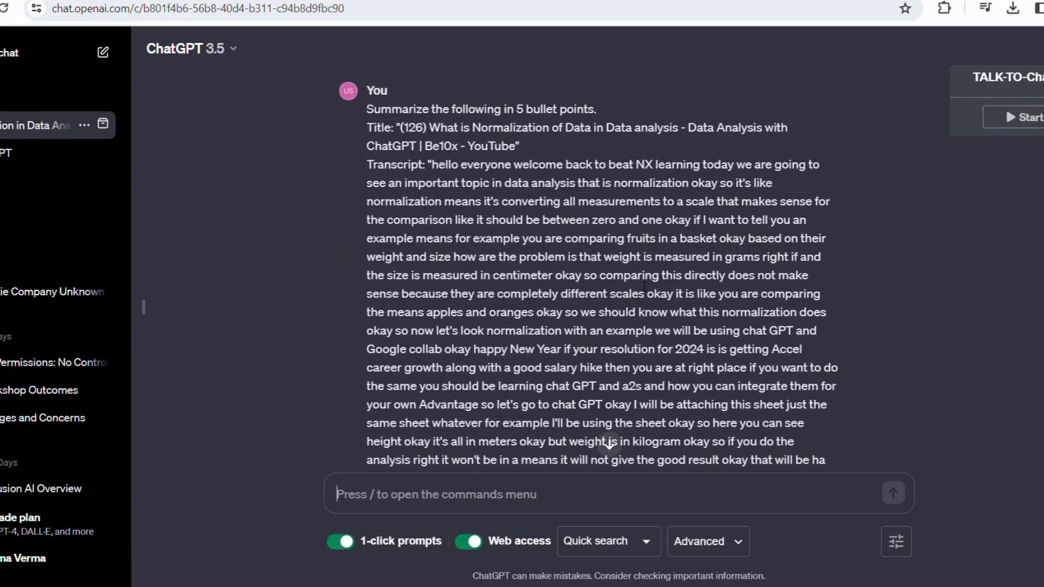
{"action": "key", "text": "ctrl+Tab"}
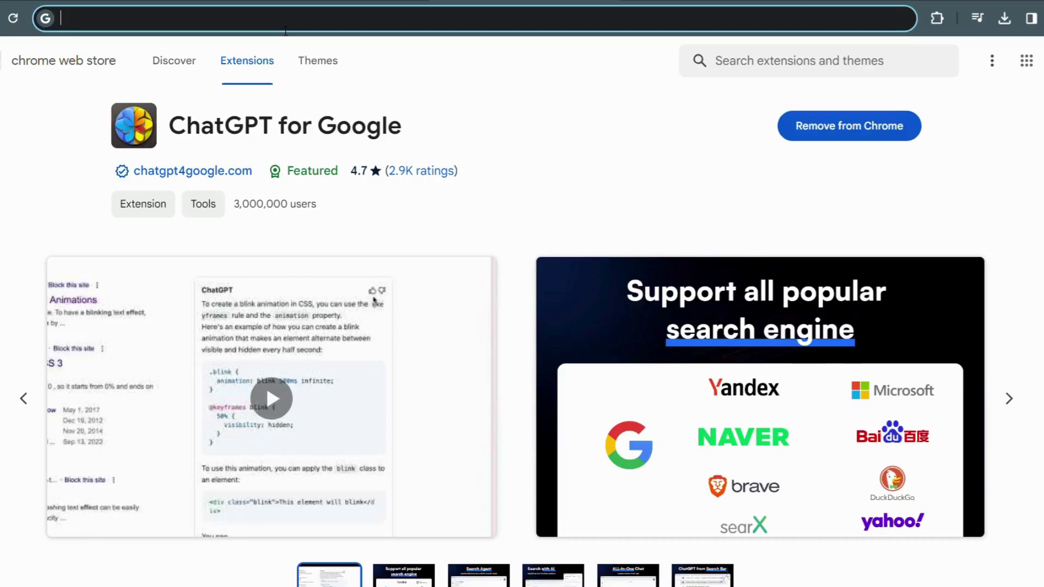
Search 'Chat GPT Fir web' and add WebChatGPT from its Chrome Web Store page
{"action": "type", "text": "Chat GPT Fir"}
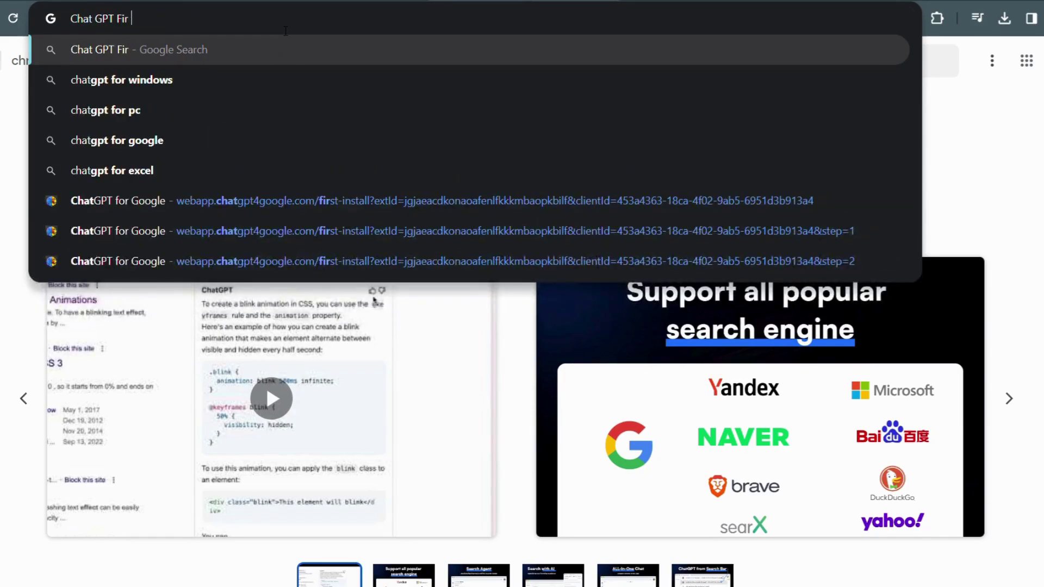
{"action": "type", "text": " web"}
{"action": "key", "text": "Return"}
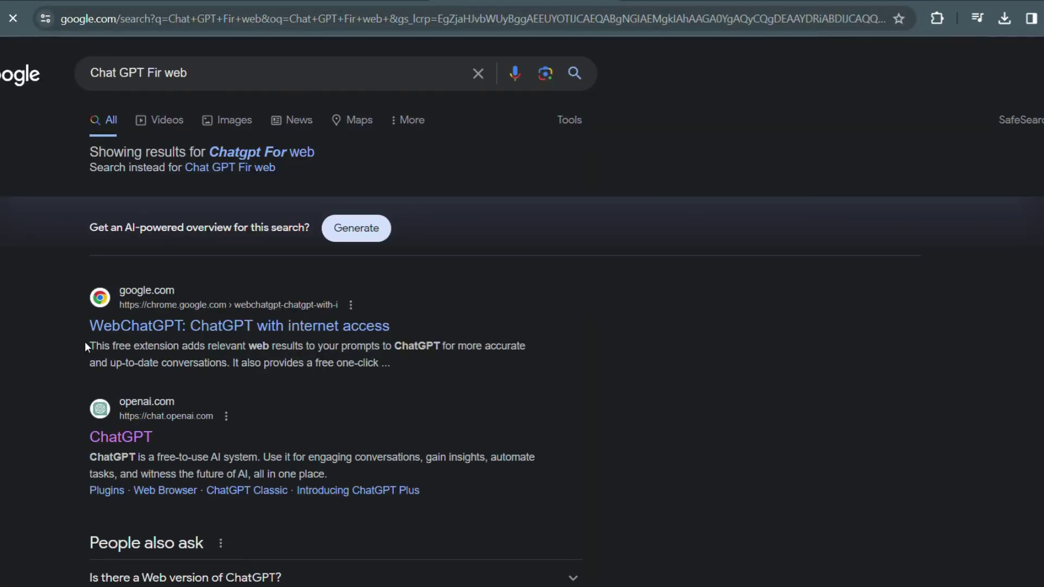
{"action": "left_click", "coordinate": [124, 326]}
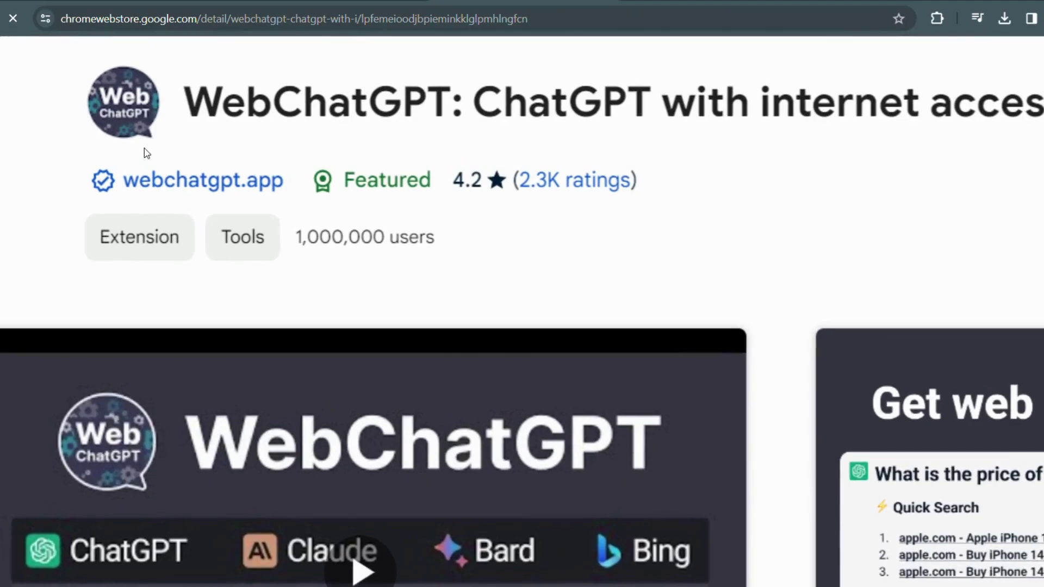
{"action": "left_click", "coordinate": [864, 124]}
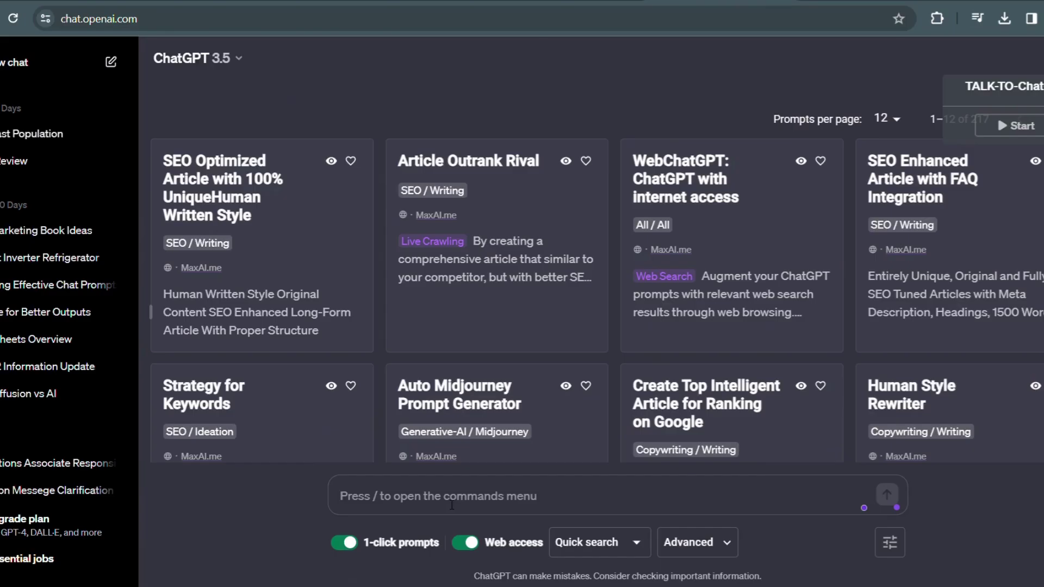
Ask ChatGPT with web access 'tell me about kevin cookie company'
{"action": "type", "text": "tell me about kevin cooj"}
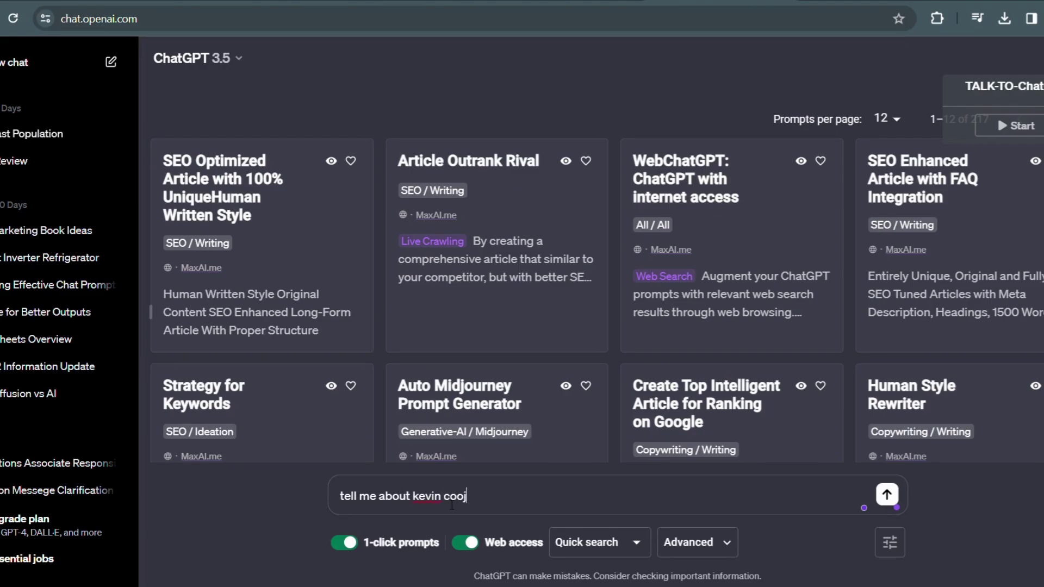
{"action": "type", "text": "ny"}
{"action": "key", "text": "Return"}
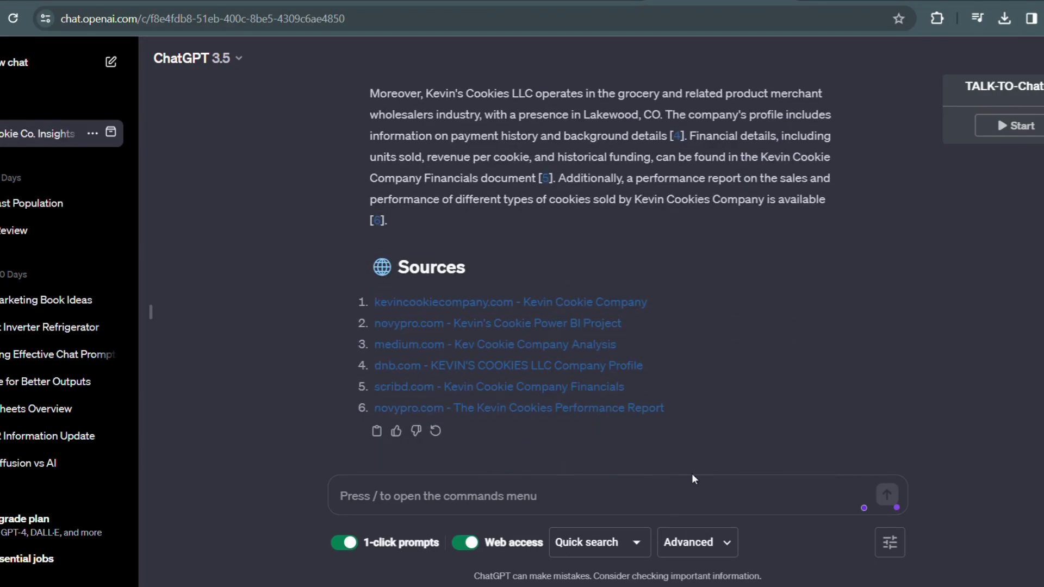
Review WebChatGPT's search modes and engine list, keeping Google Search as the search engine
{"action": "left_click", "coordinate": [636, 542]}
{"action": "left_click", "coordinate": [735, 549]}
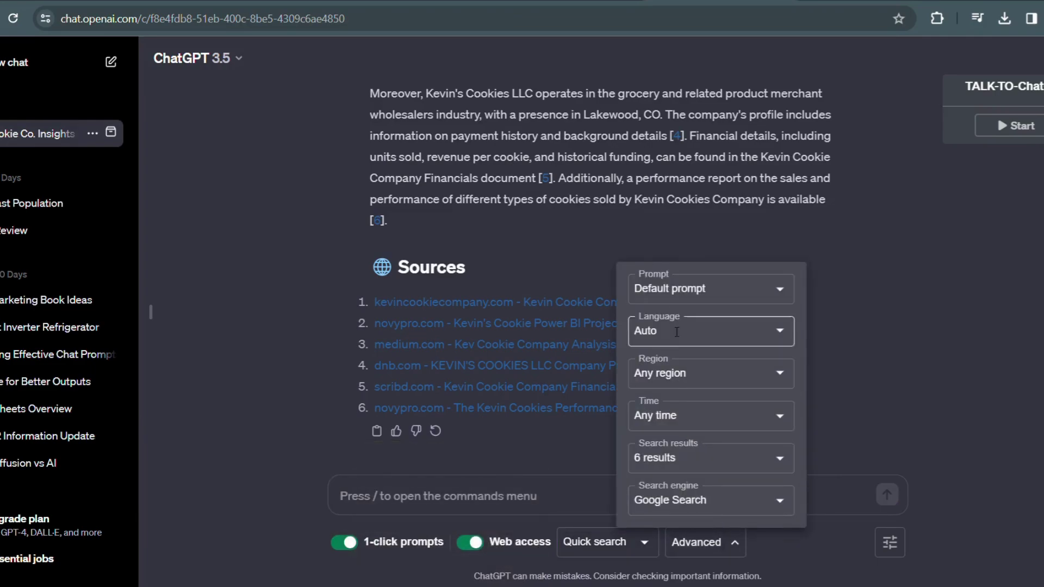
{"action": "left_click", "coordinate": [701, 500]}
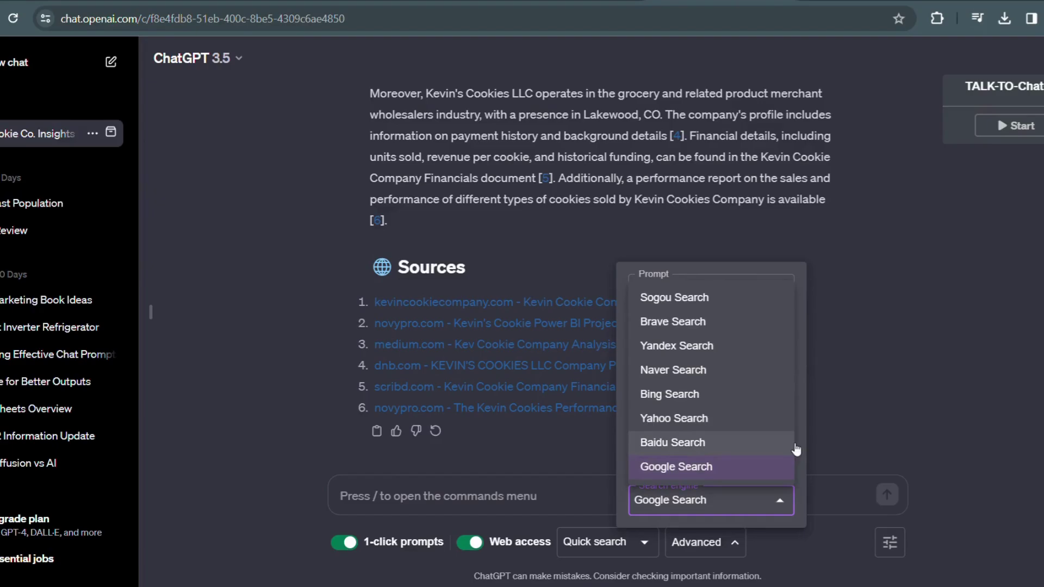
{"action": "left_click", "coordinate": [731, 467]}
Open WebChatGPT's Prompt Editor and start a new prompt template
{"action": "left_click", "coordinate": [889, 543]}
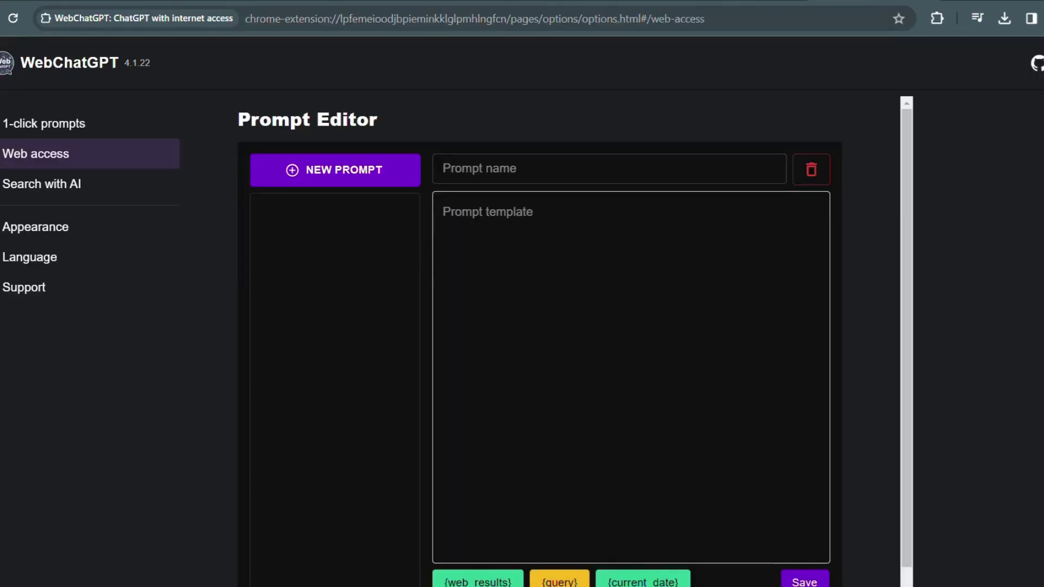
{"action": "left_click", "coordinate": [451, 215]}
{"action": "scroll", "coordinate": [574, 342], "scroll_direction": "down", "scroll_amount": 1}
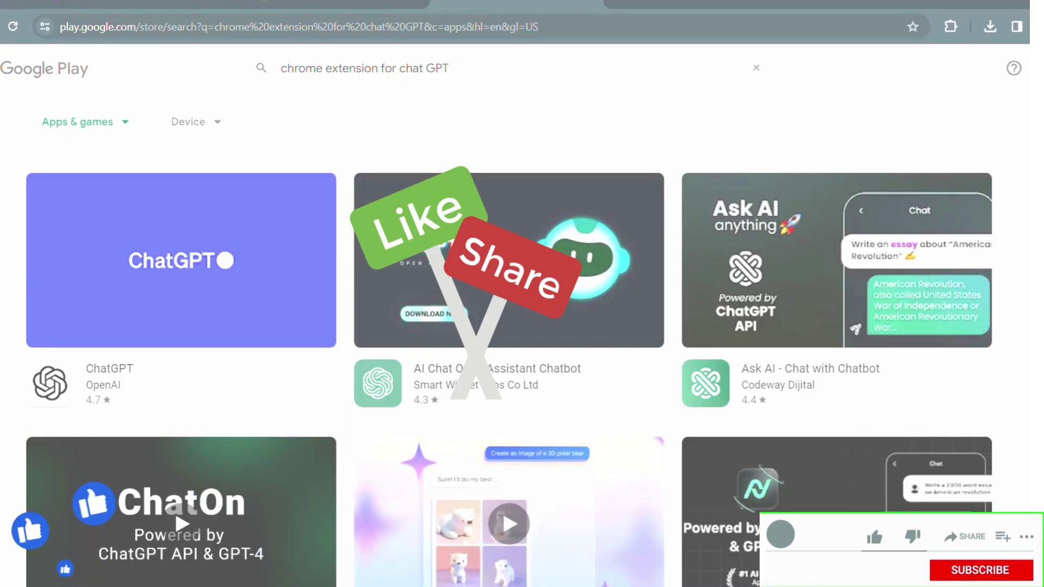
Set the Device filter on the 'chrome extension for chat GPT' results to All devices
{"action": "scroll", "coordinate": [509, 337], "scroll_direction": "down", "scroll_amount": 3}
{"action": "scroll", "coordinate": [509, 337], "scroll_direction": "down", "scroll_amount": 8}
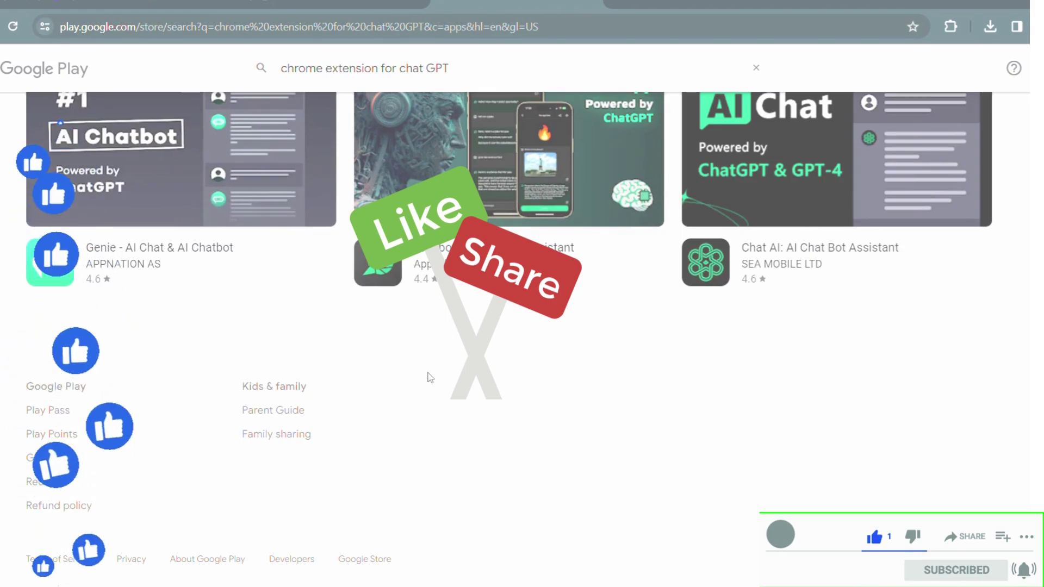
{"action": "scroll", "coordinate": [429, 375], "scroll_direction": "up", "scroll_amount": 10}
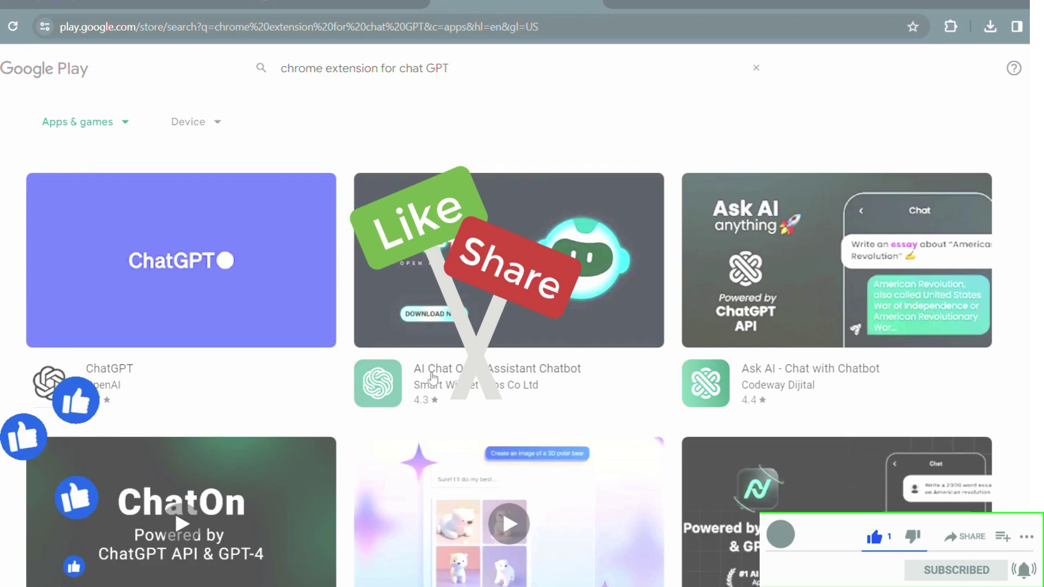
{"action": "left_click", "coordinate": [195, 123]}
{"action": "left_click", "coordinate": [219, 170]}
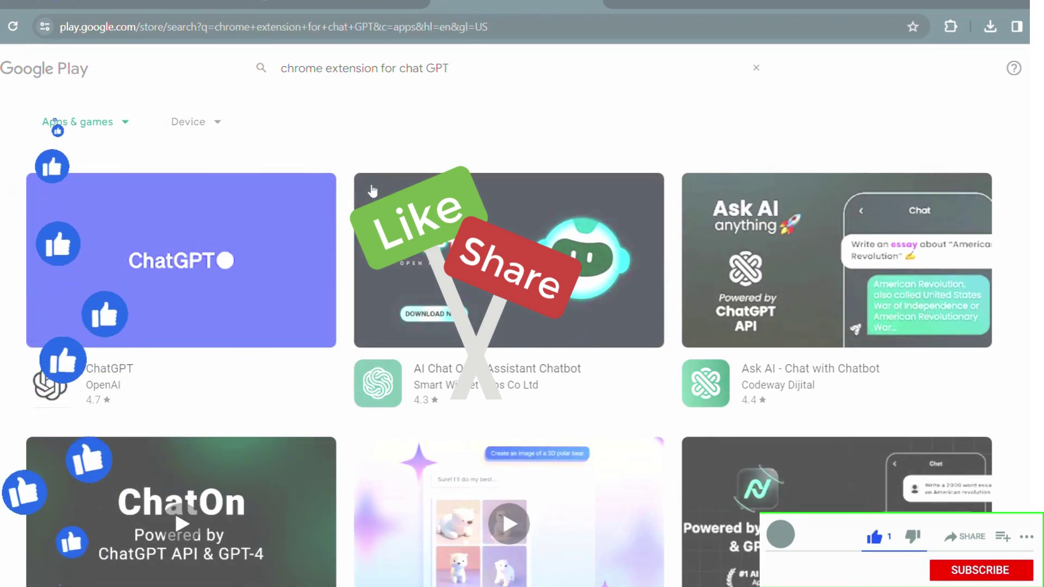
{"action": "scroll", "coordinate": [371, 194], "scroll_direction": "down", "scroll_amount": 6}
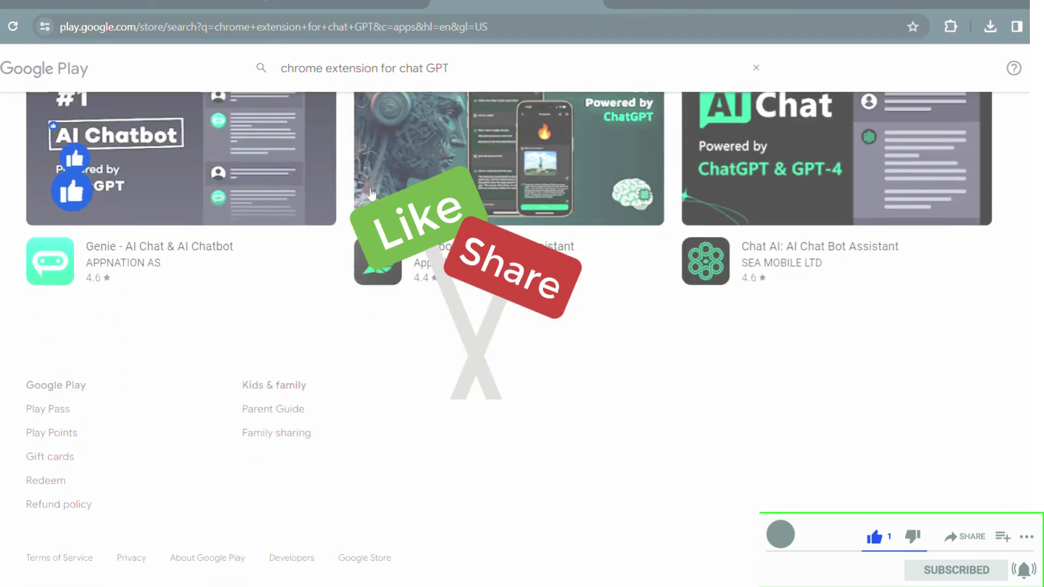